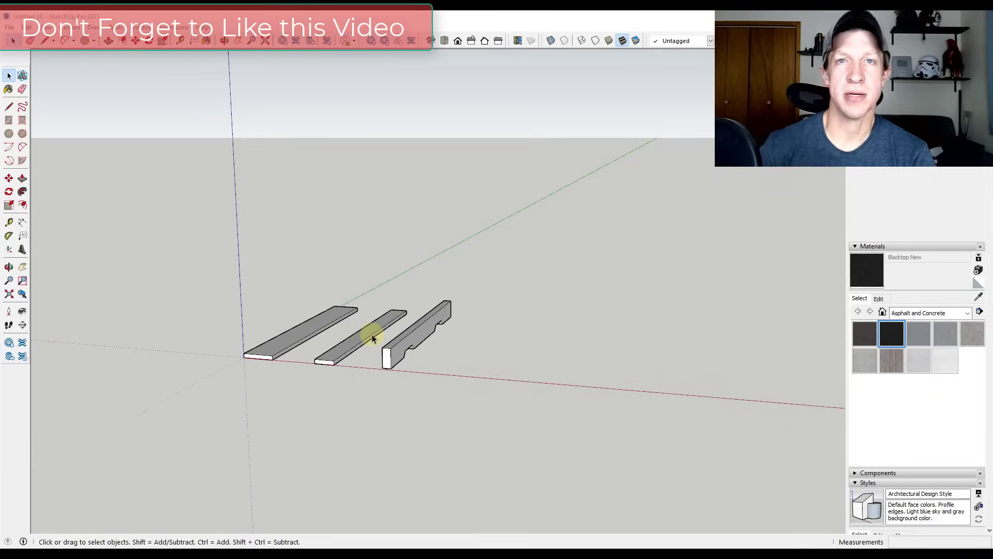
Paste a copy of the first flat board beside the runner, then delete it.
middle_drag(372, 344, 378, 381)
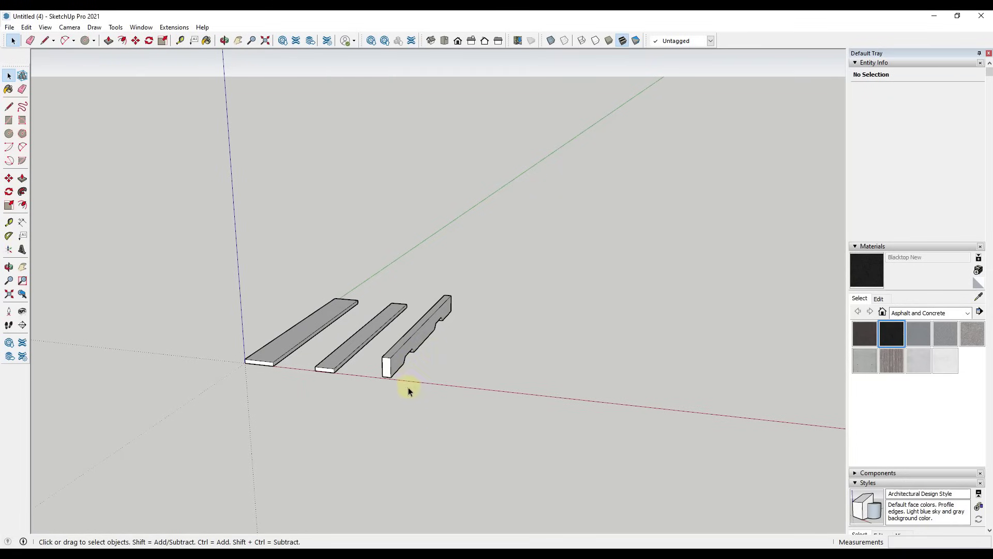
scroll(310, 414, up, 2)
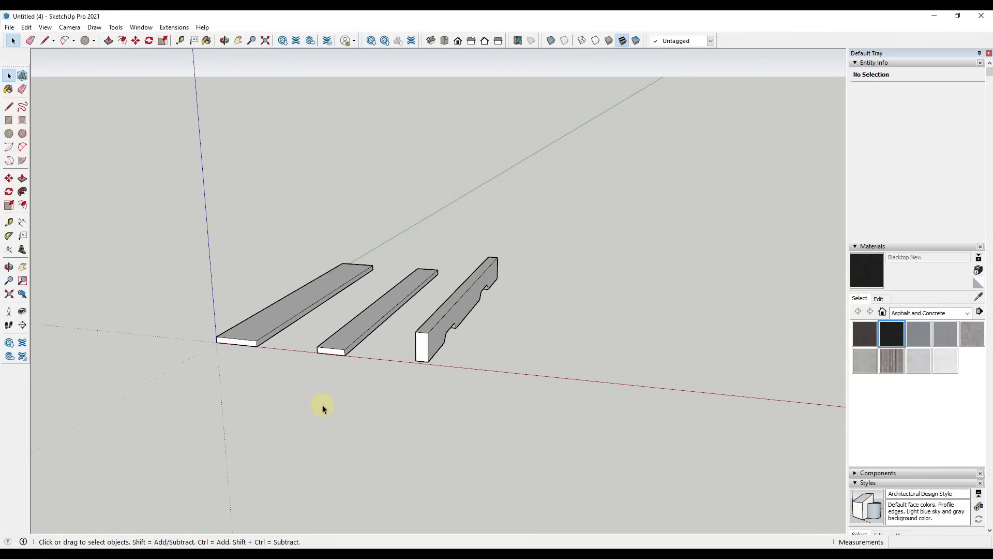
scroll(323, 401, down, 1)
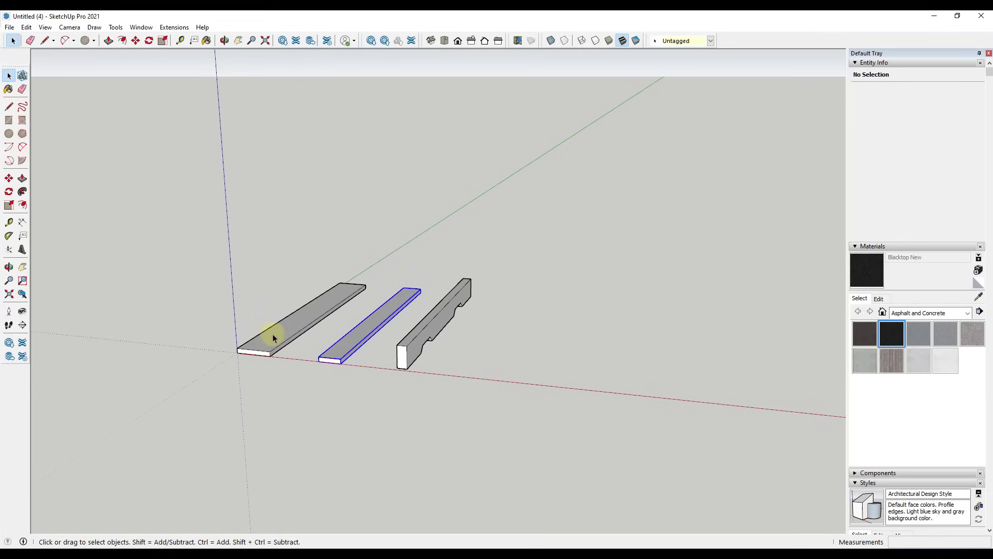
click(261, 355)
scroll(261, 356, up, 1)
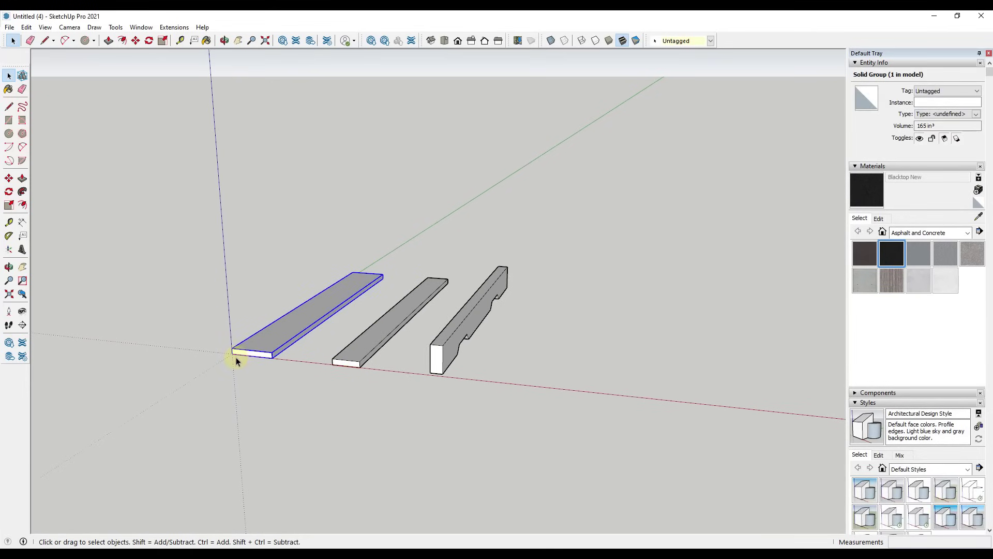
key(m)
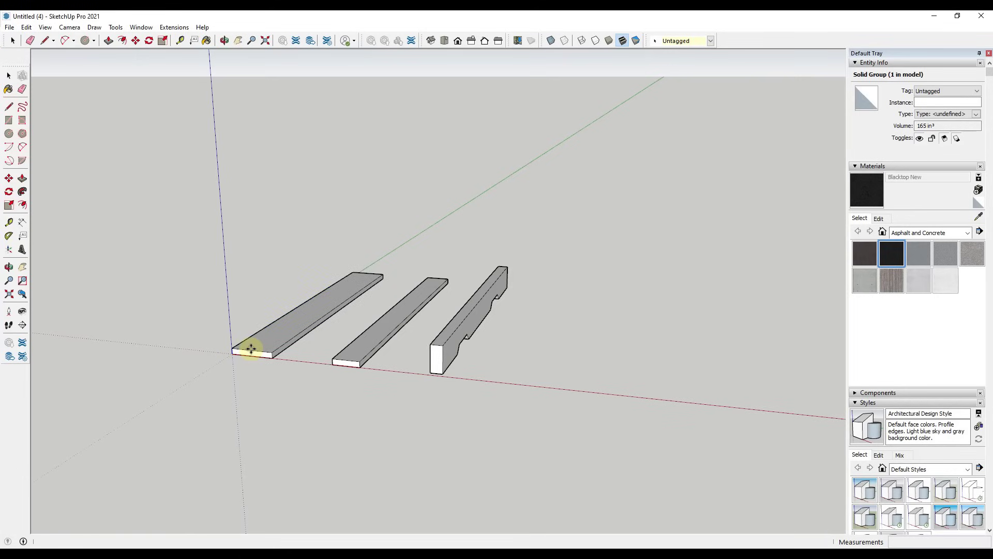
key(ctrl+v)
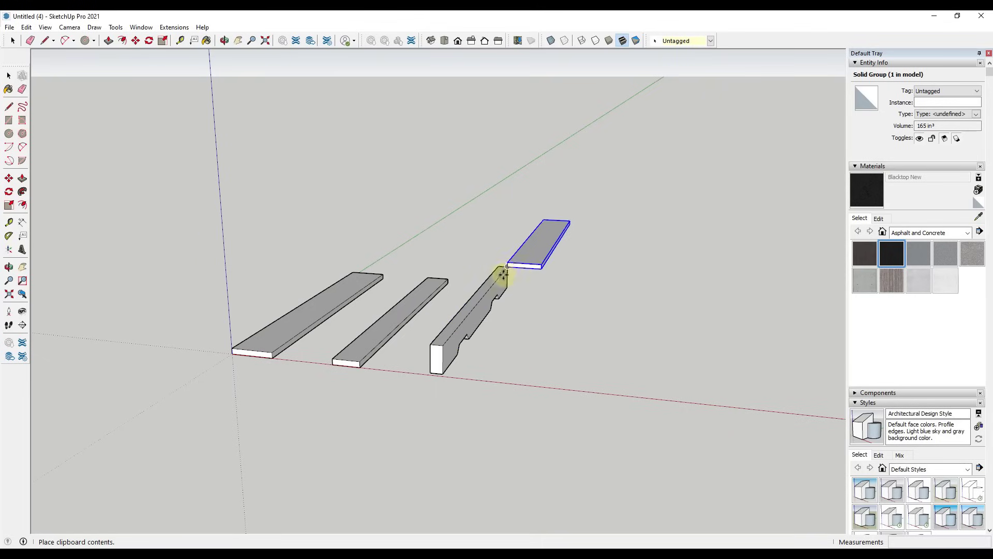
click(496, 364)
key(Delete)
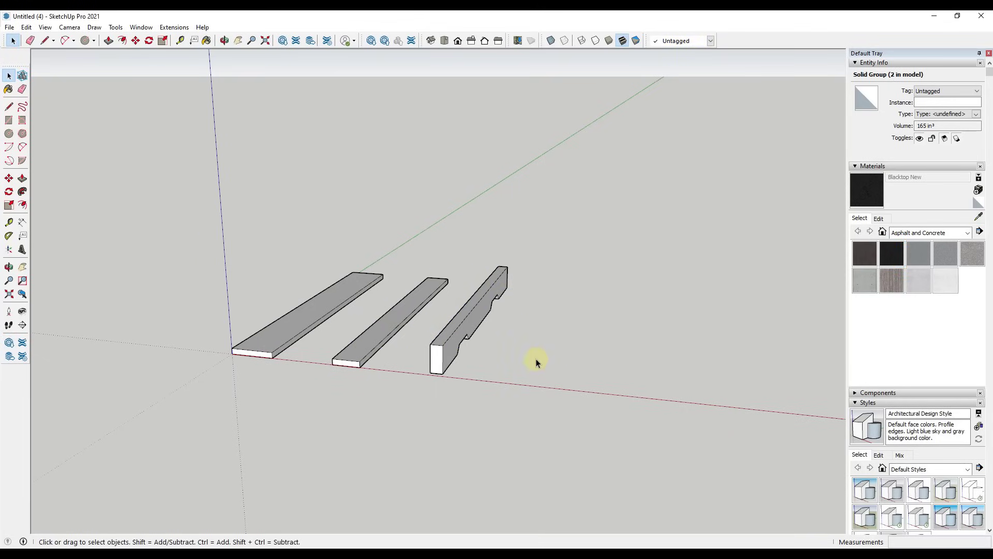
click(536, 359)
Move the left flat board up off the ground, then undo the raise.
middle_drag(543, 301, 340, 404)
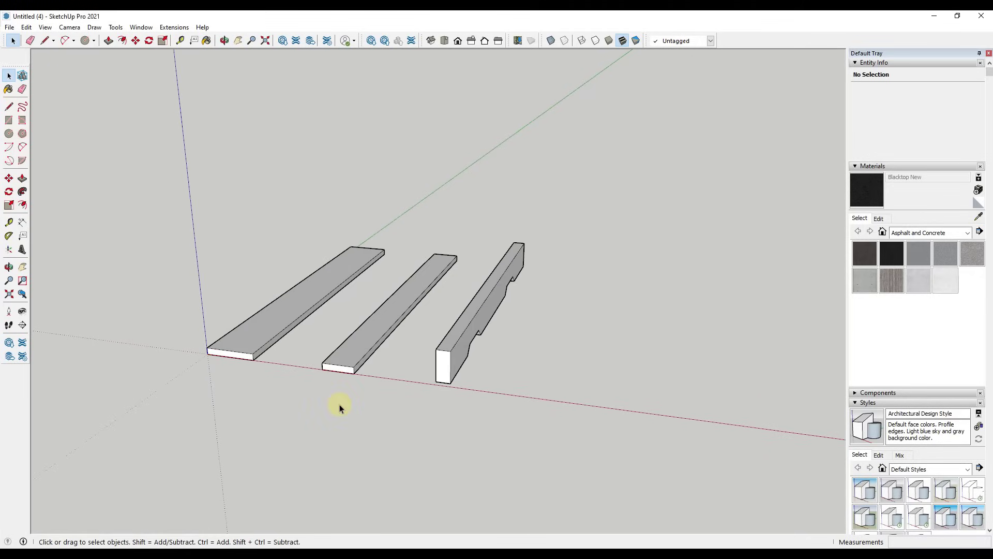
scroll(340, 405, up, 1)
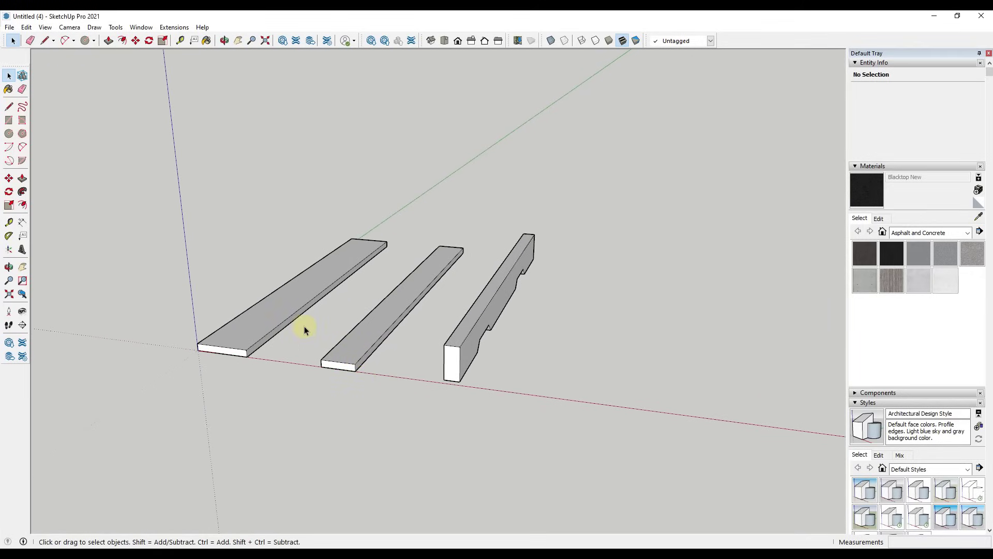
scroll(304, 329, down, 1)
click(262, 314)
scroll(262, 313, up, 1)
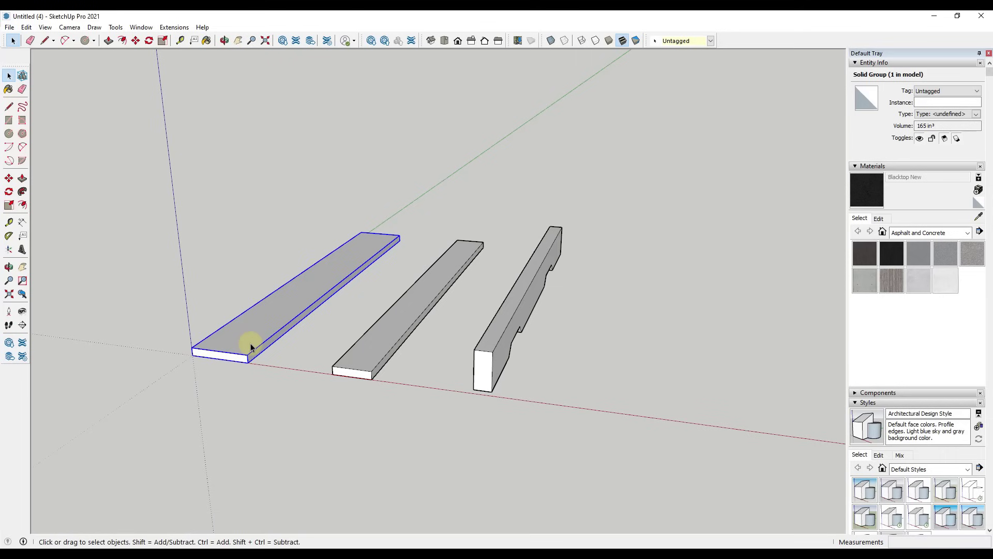
key(m)
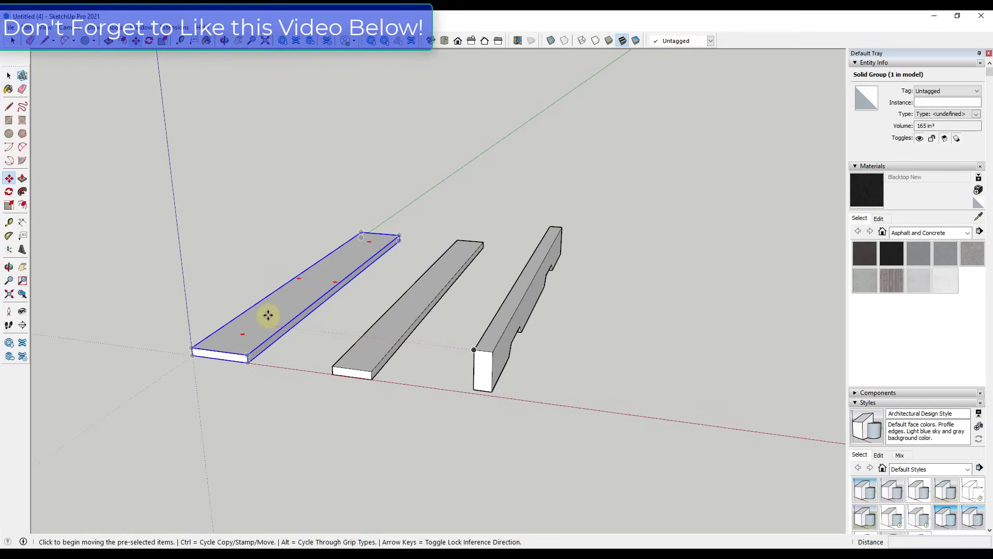
click(250, 362)
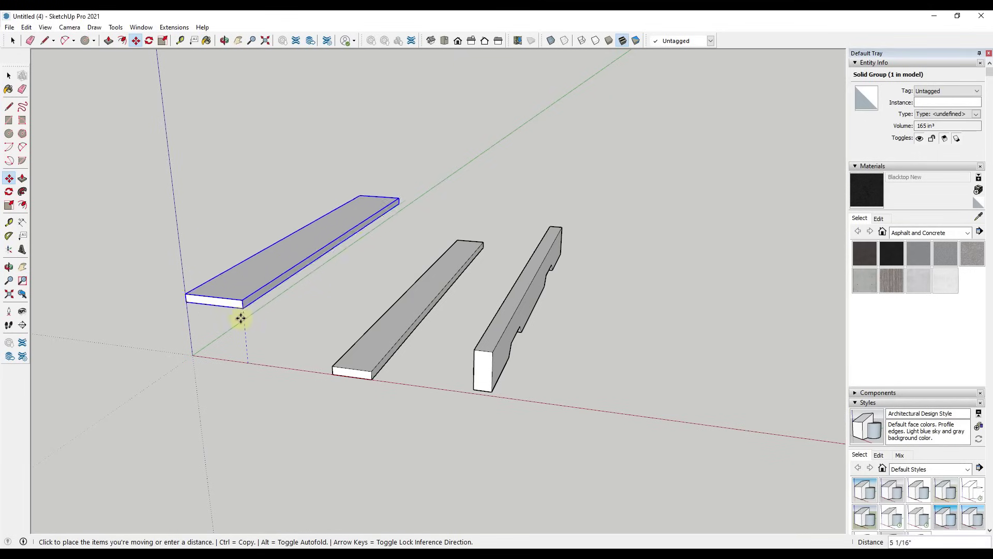
click(242, 235)
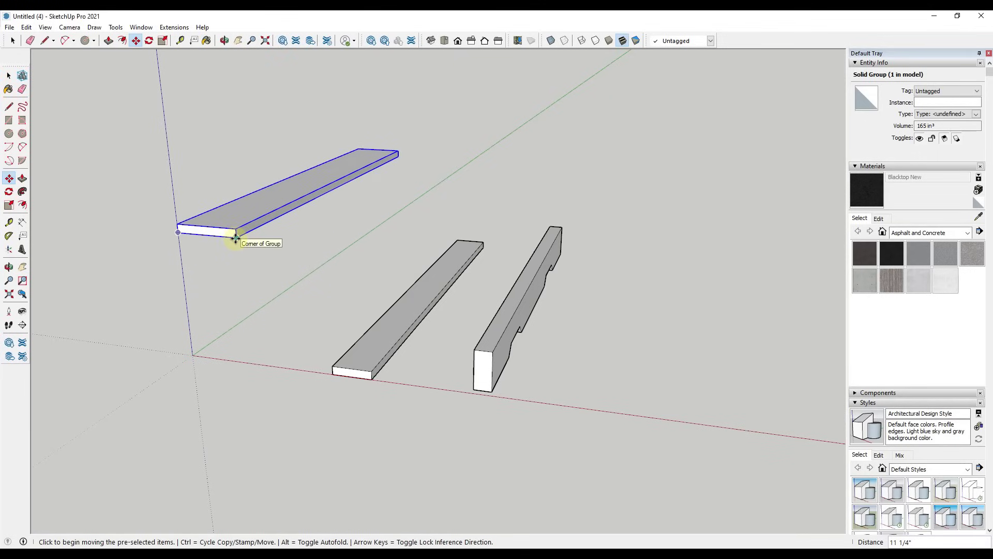
key(ctrl+z)
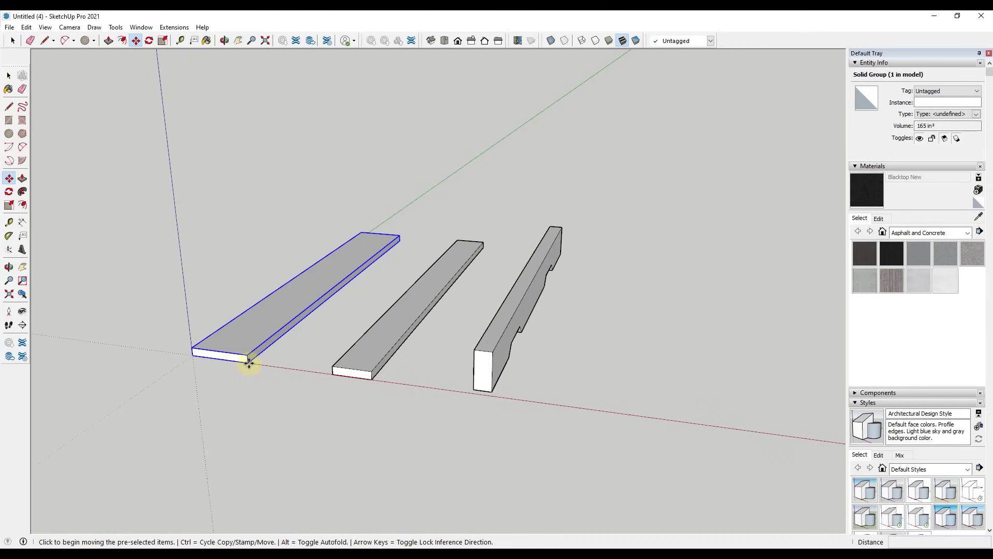
Copy the left flat board above the original, then delete the raised copy.
click(249, 362)
key(ctrl)
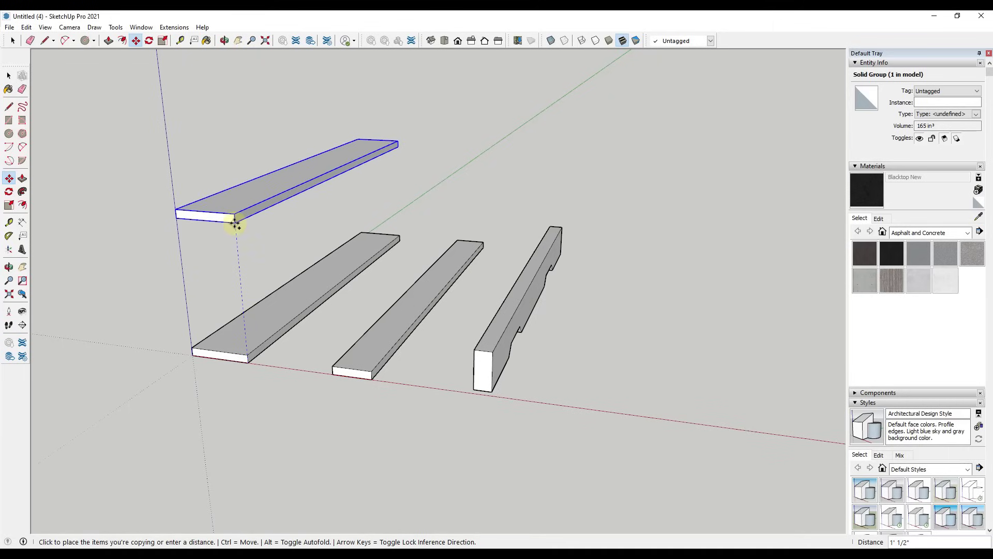
click(236, 223)
key(space)
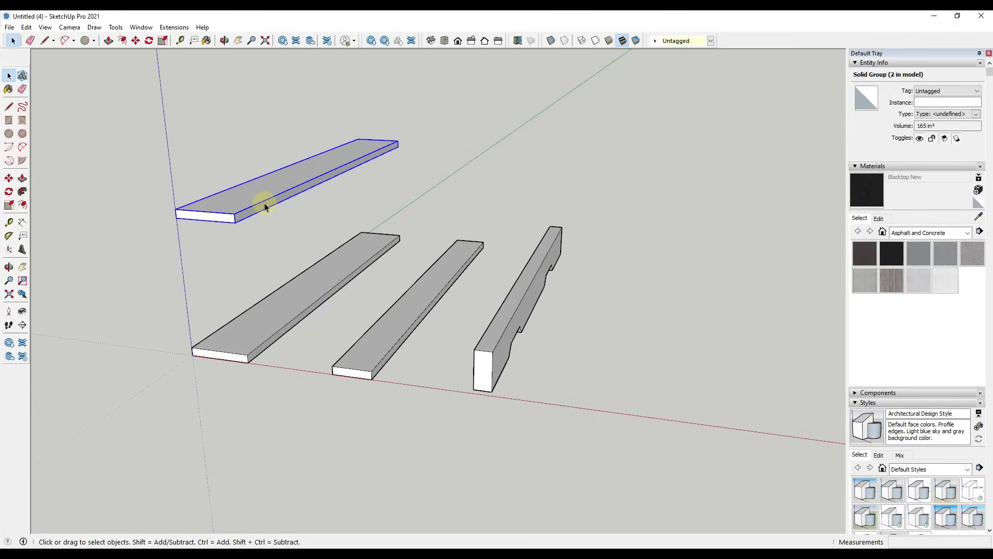
key(Delete)
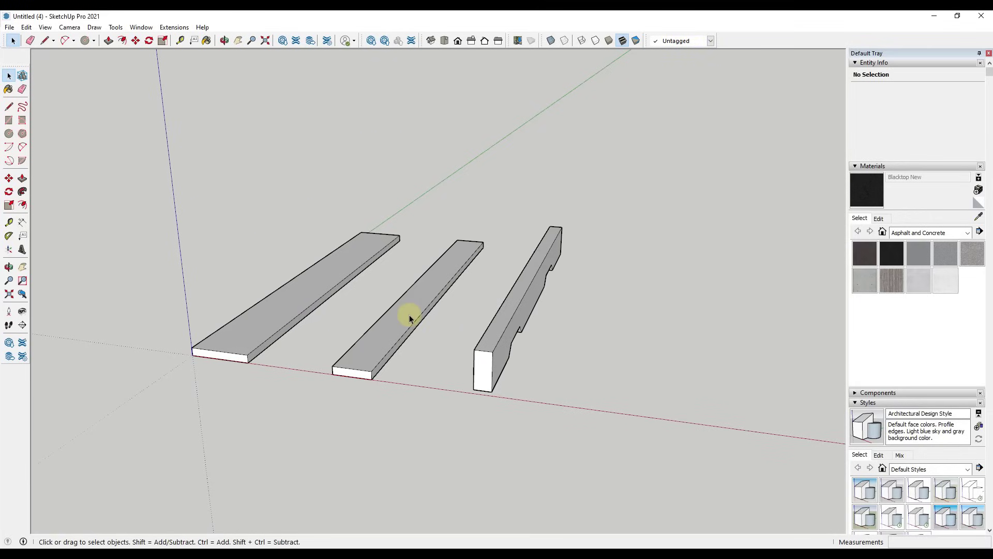
Select the notched runner and start a copy from its corner, then cancel it.
scroll(378, 281, down, 4)
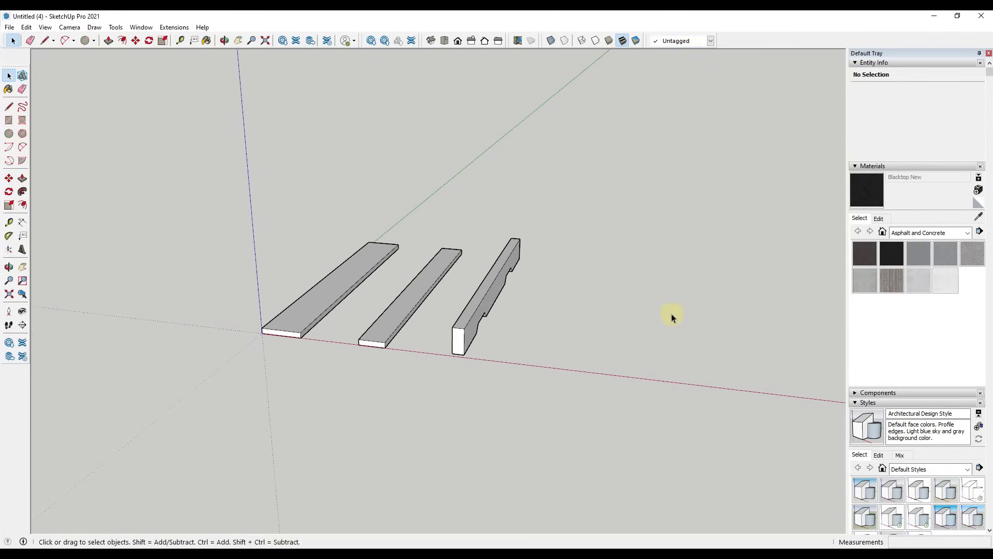
shift+middle_drag(670, 315, 592, 292)
scroll(437, 309, up, 2)
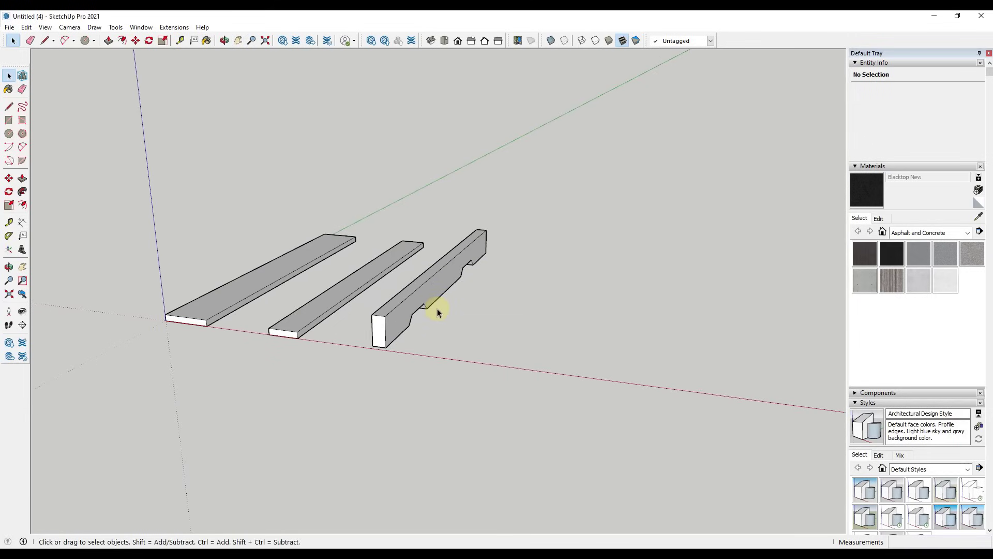
click(393, 323)
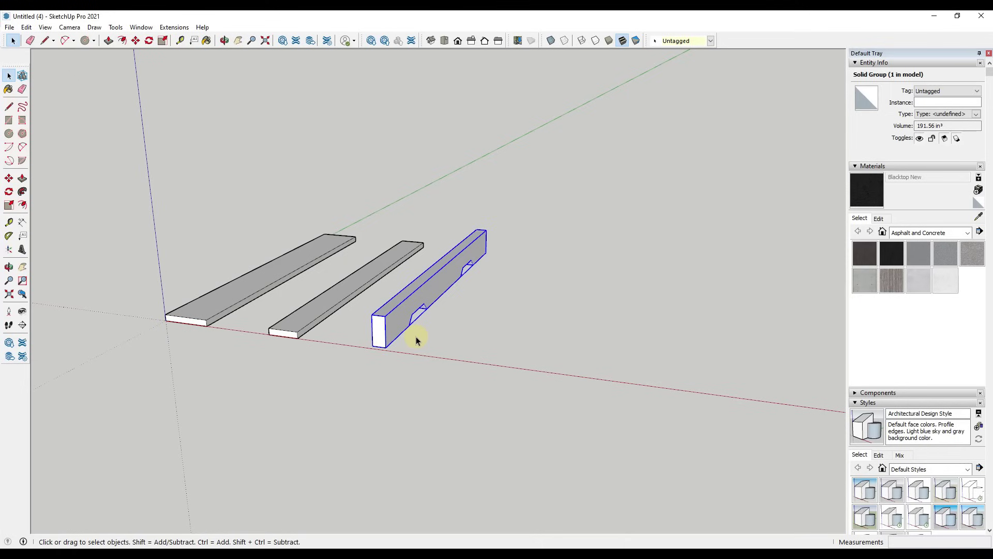
scroll(486, 310, up, 2)
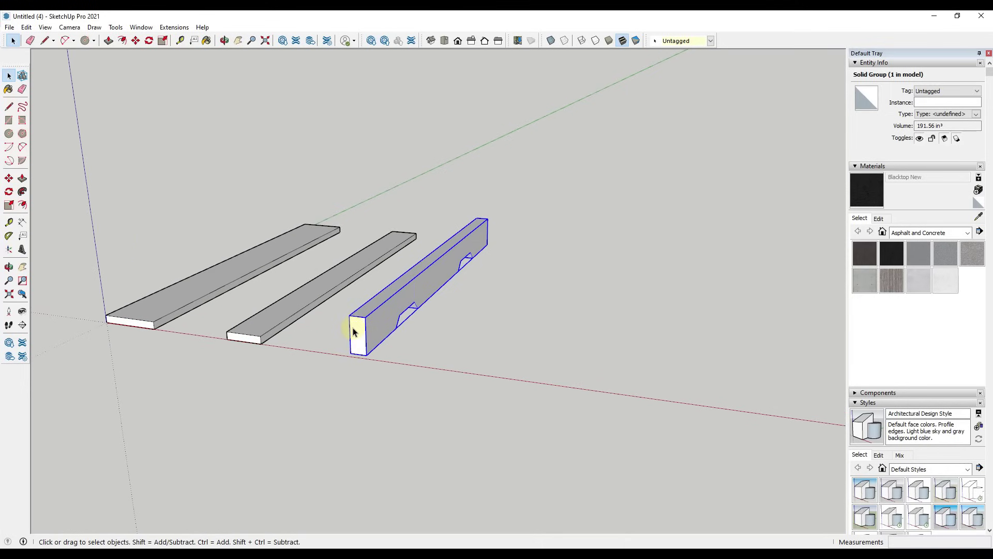
key(m)
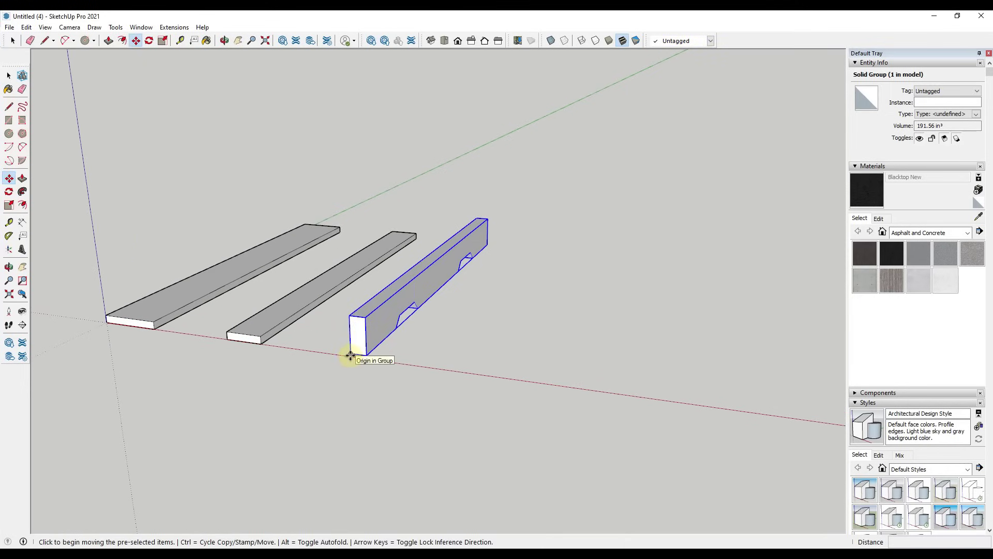
key(ctrl)
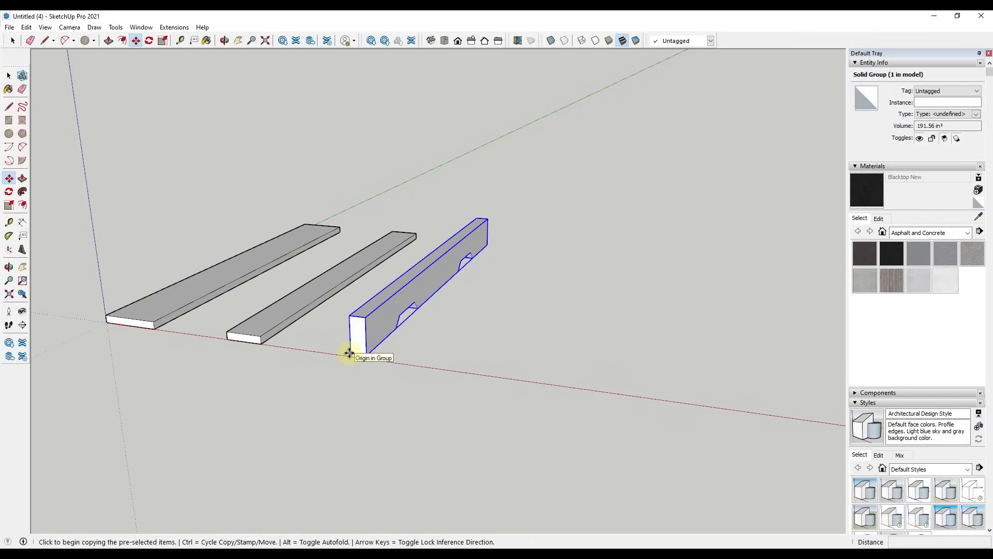
click(349, 354)
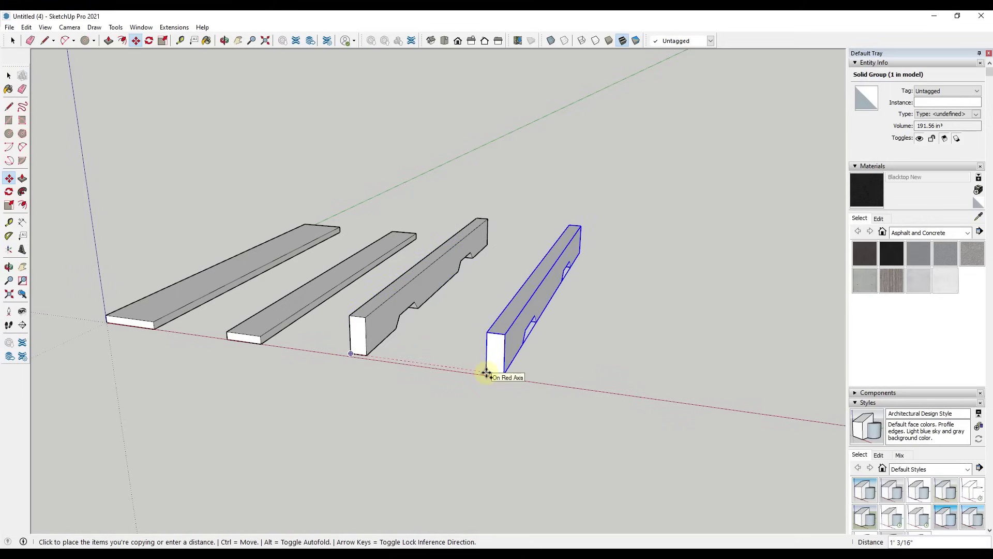
key(space)
Copy the notched runner 21 inches along the red axis and orbit to see all four pieces.
key(m)
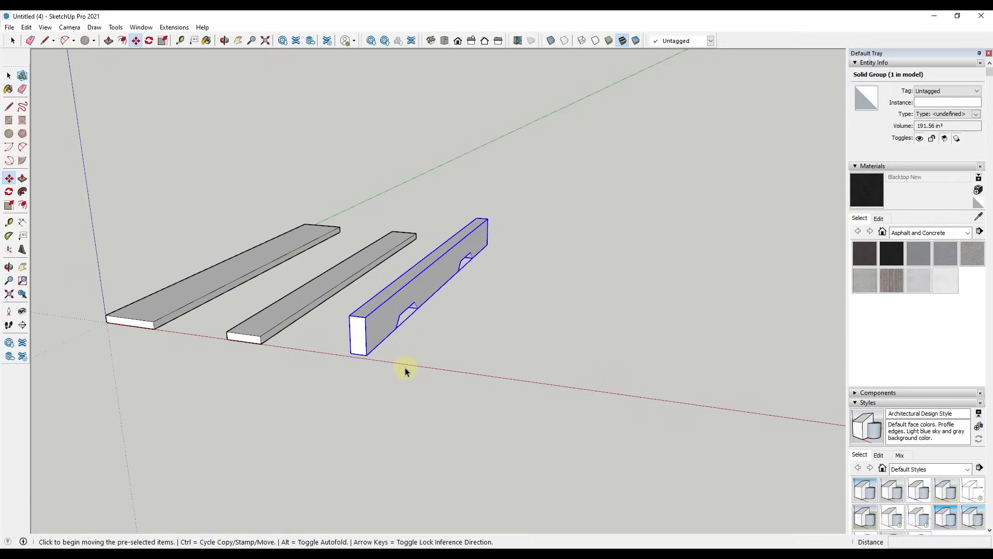
click(351, 353)
key(ctrl)
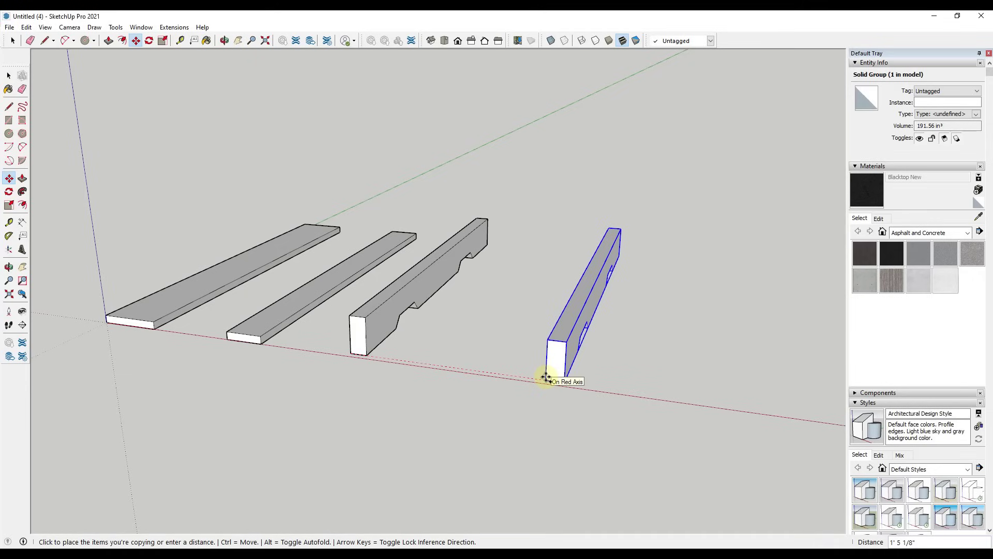
key(Return)
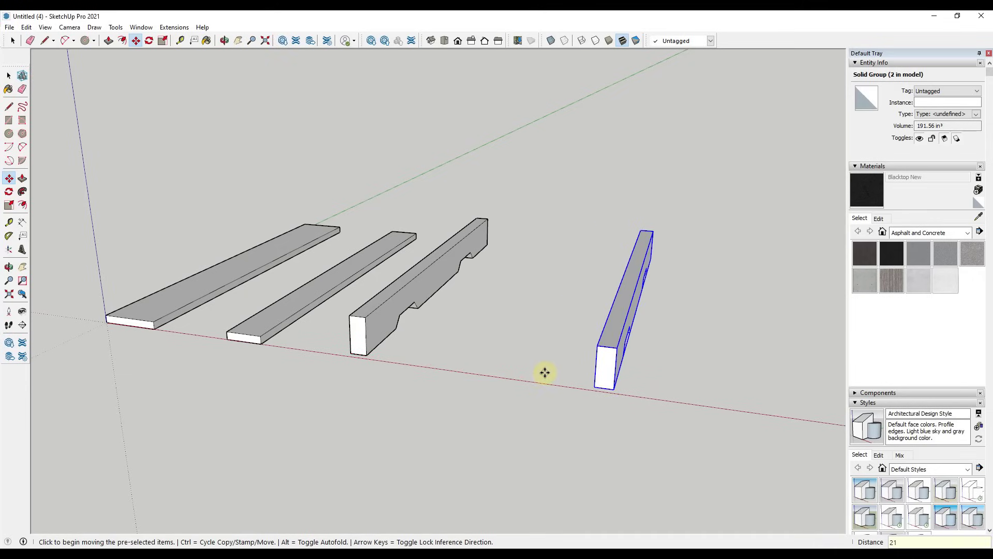
middle_drag(337, 343, 574, 409)
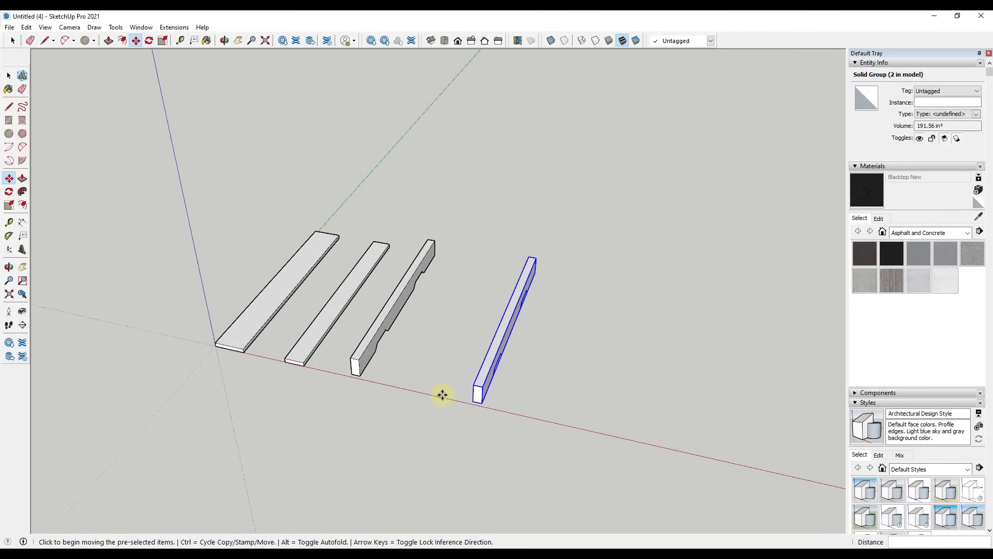
Measure the distance from the original runner to its copy with the Tape Measure.
click(181, 41)
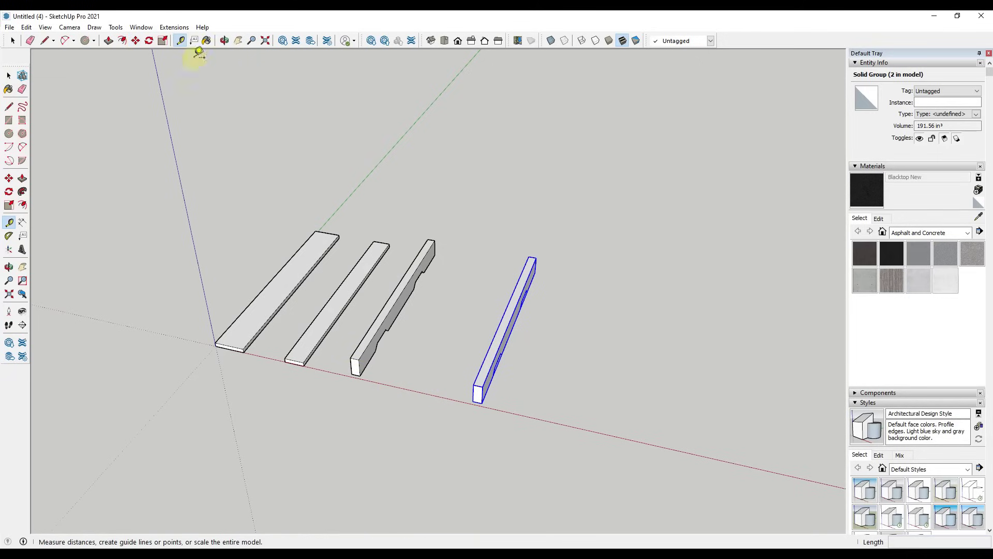
click(351, 374)
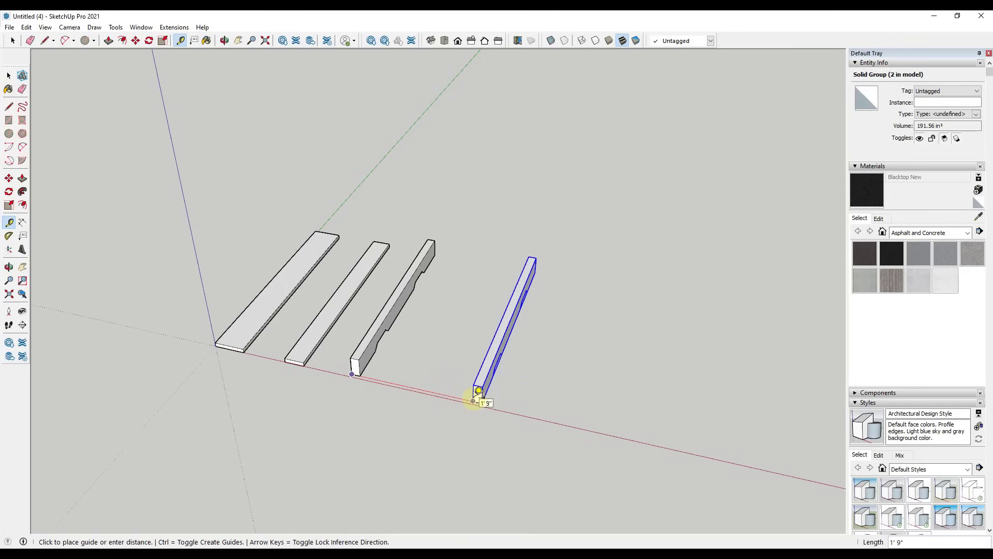
key(space)
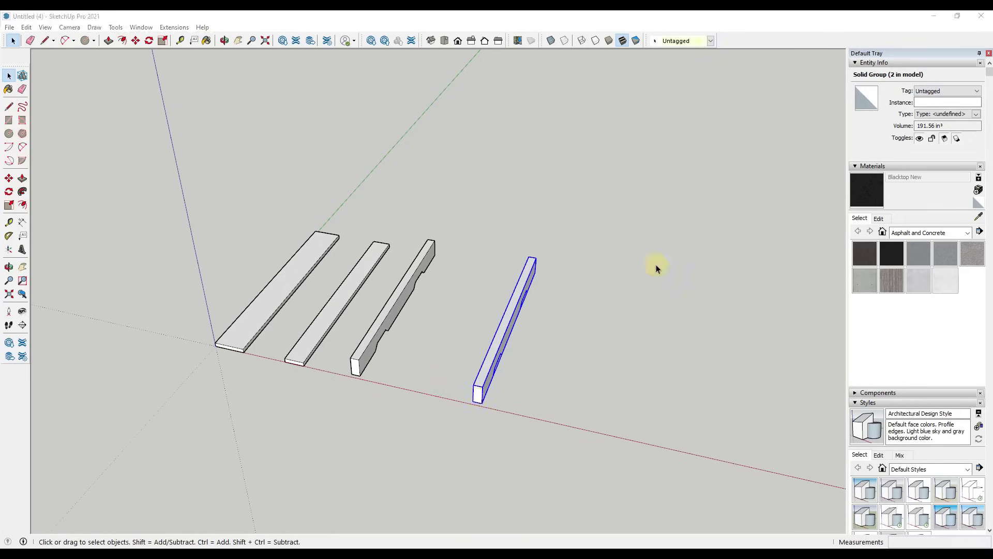
Select the narrow notched stringer and start a copy, then cancel it.
scroll(490, 352, up, 3)
click(474, 371)
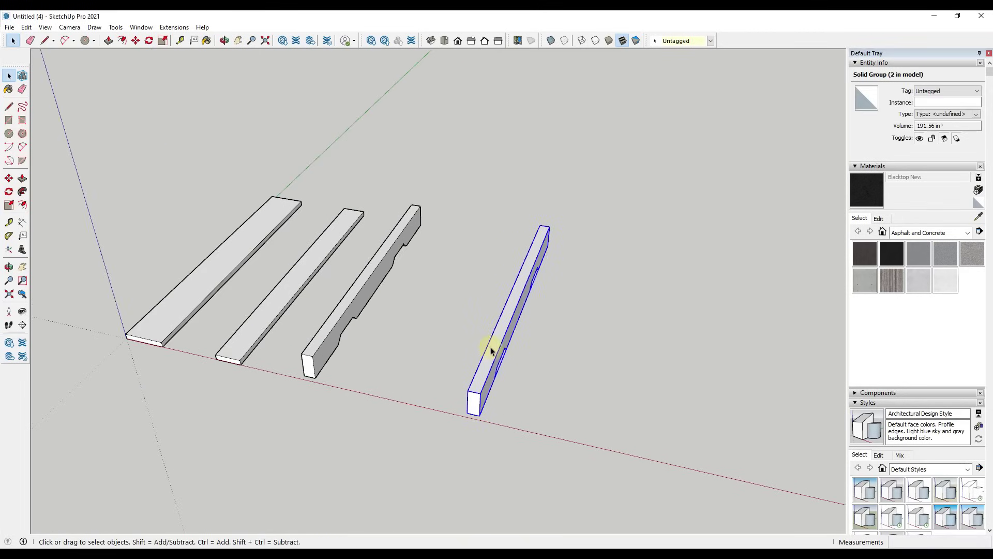
scroll(470, 336, down, 2)
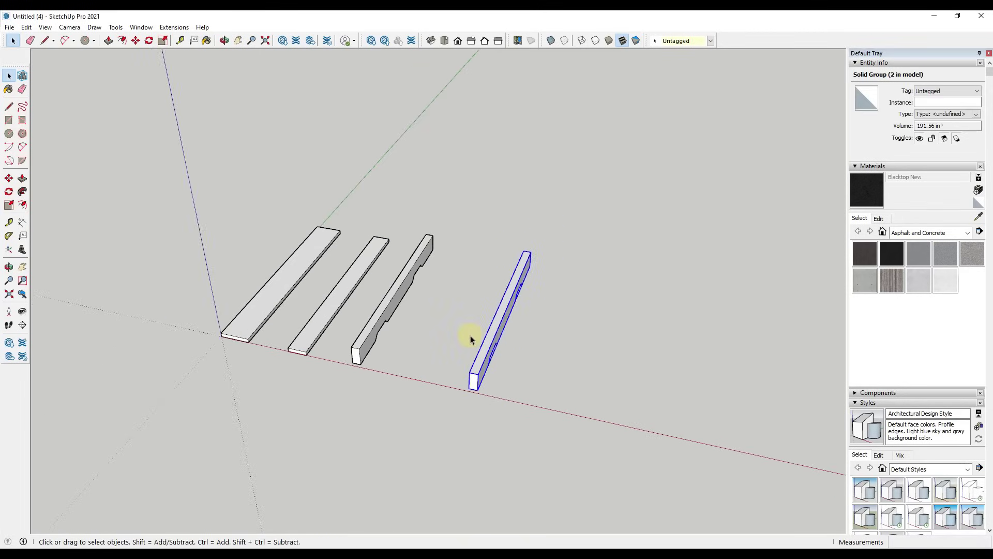
key(m)
key(ctrl)
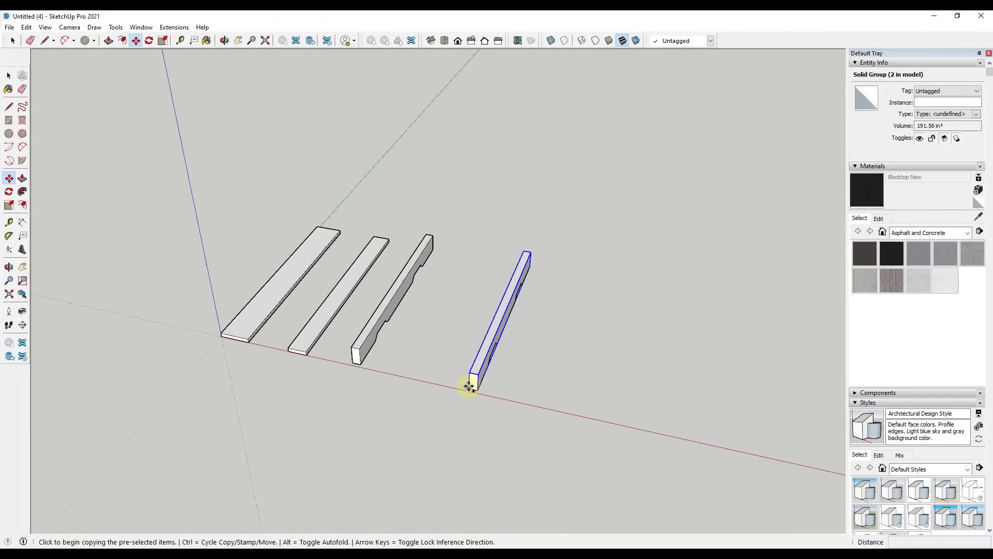
click(469, 387)
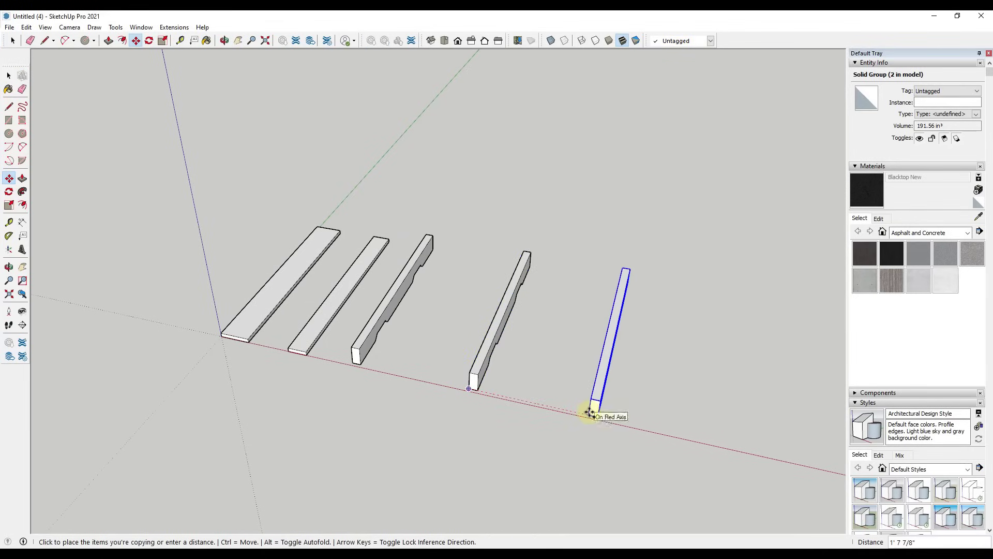
key(space)
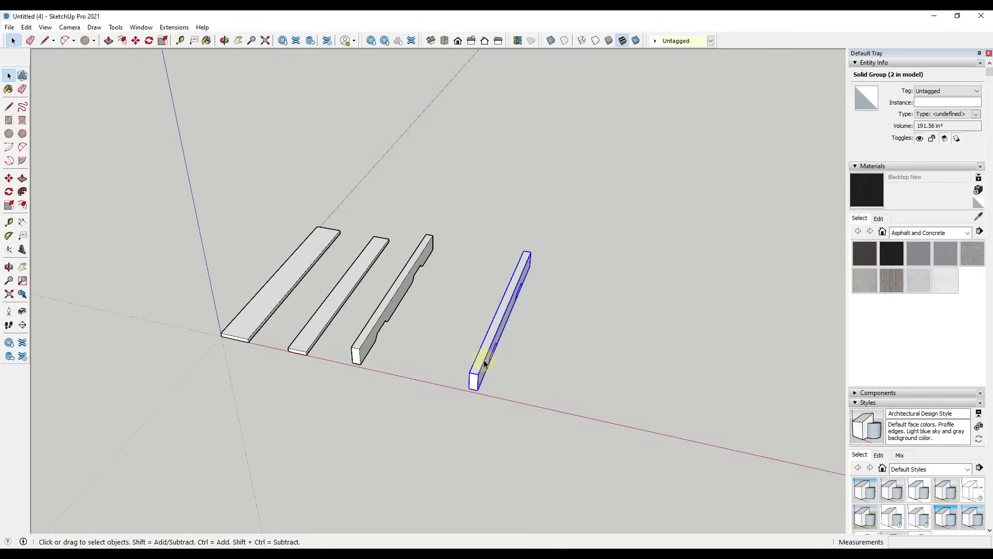
Copy the stringer 1' 9" further along the red axis and orbit to view from the front.
key(m)
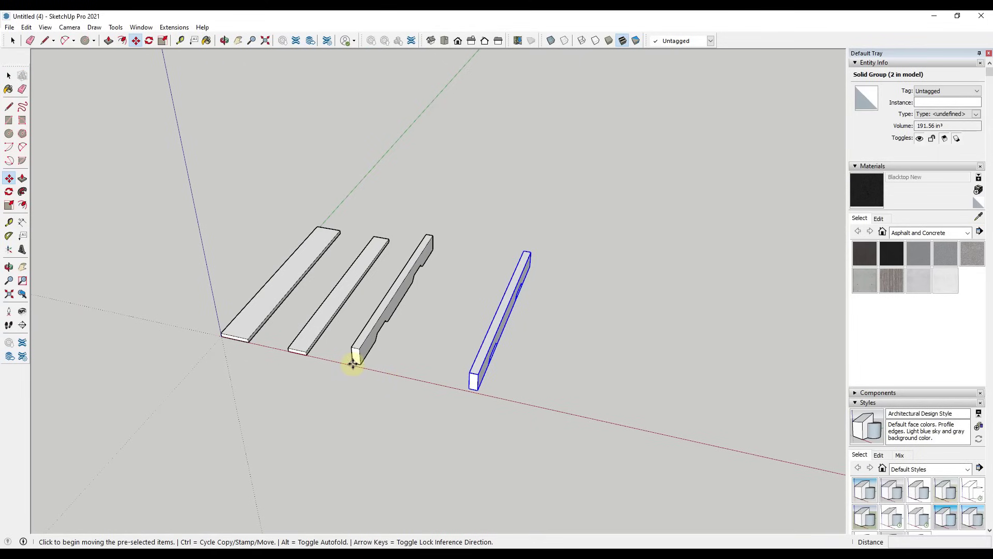
click(353, 364)
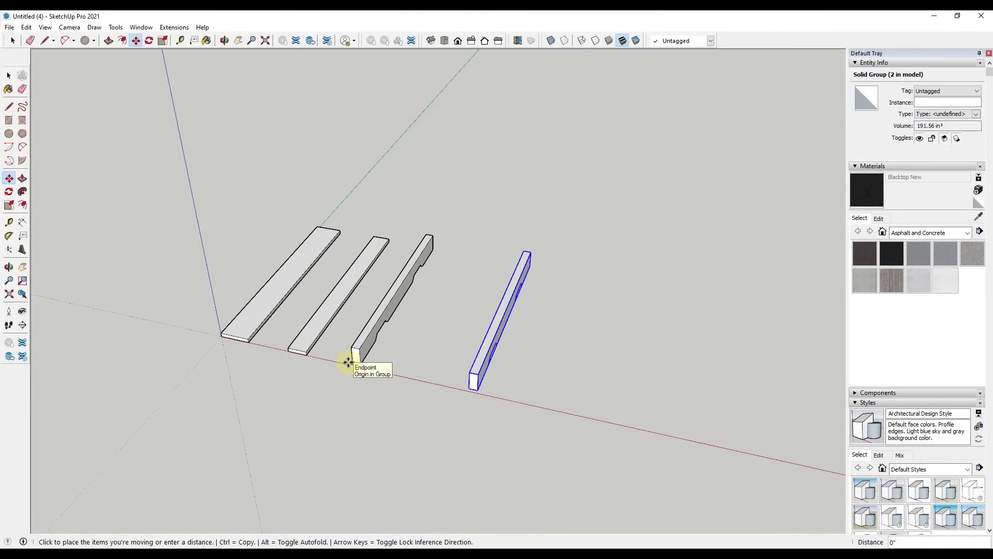
key(ctrl)
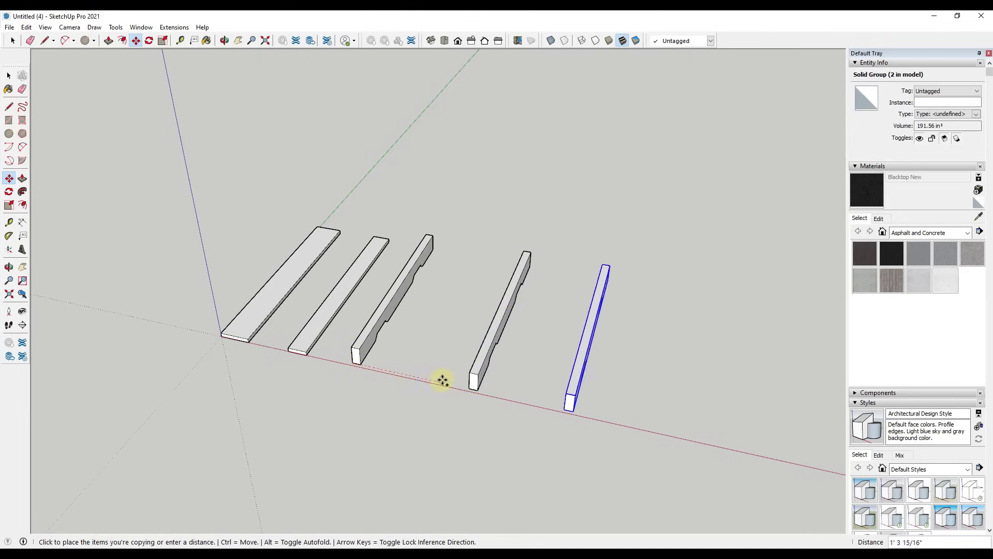
click(471, 384)
key(space)
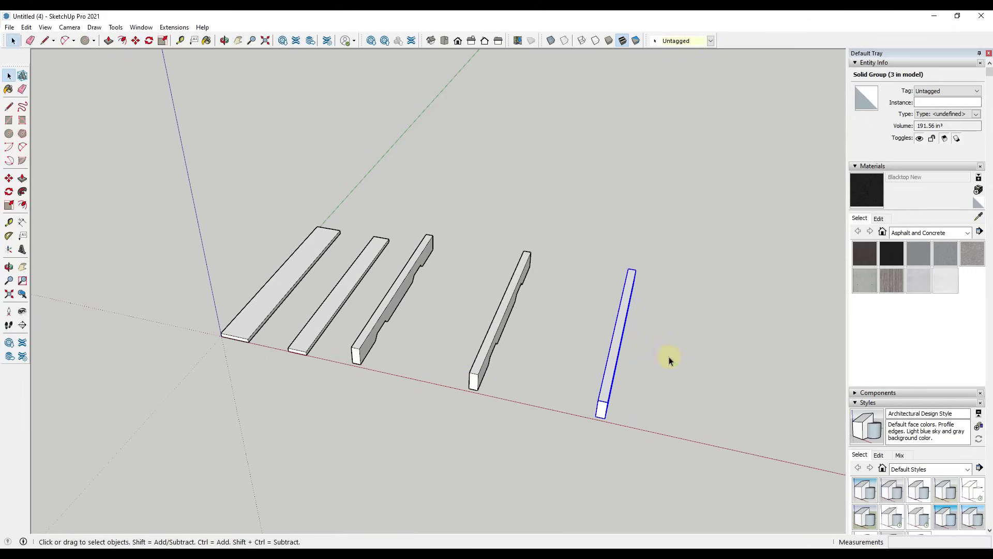
middle_drag(669, 356, 396, 357)
click(395, 357)
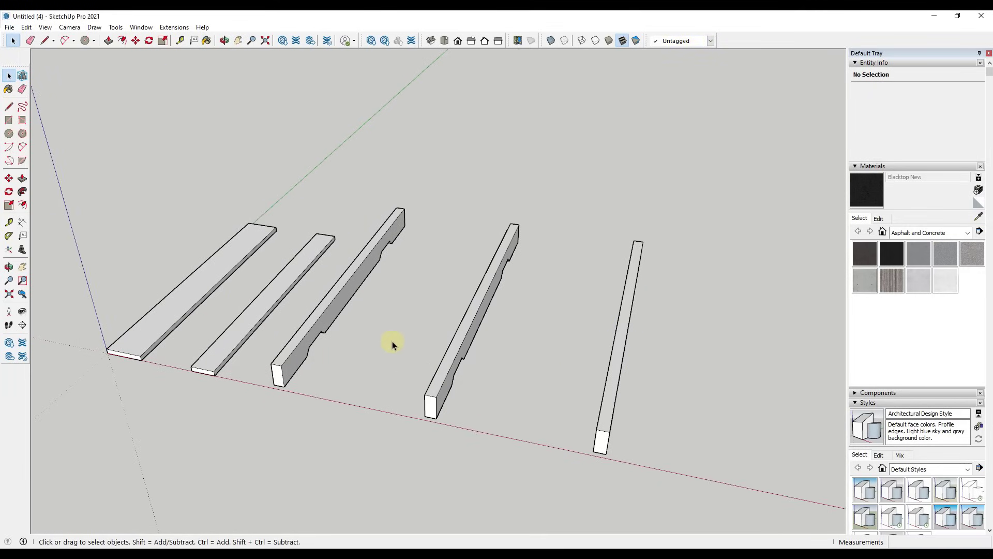
middle_drag(388, 339, 423, 438)
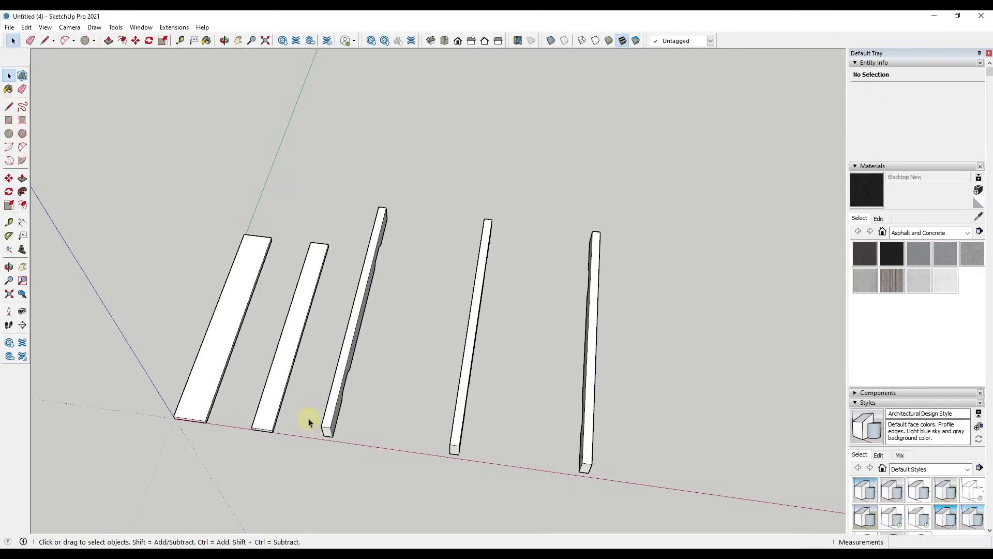
Move the widest leftmost board beside the notched stringer.
click(260, 414)
scroll(257, 433, up, 4)
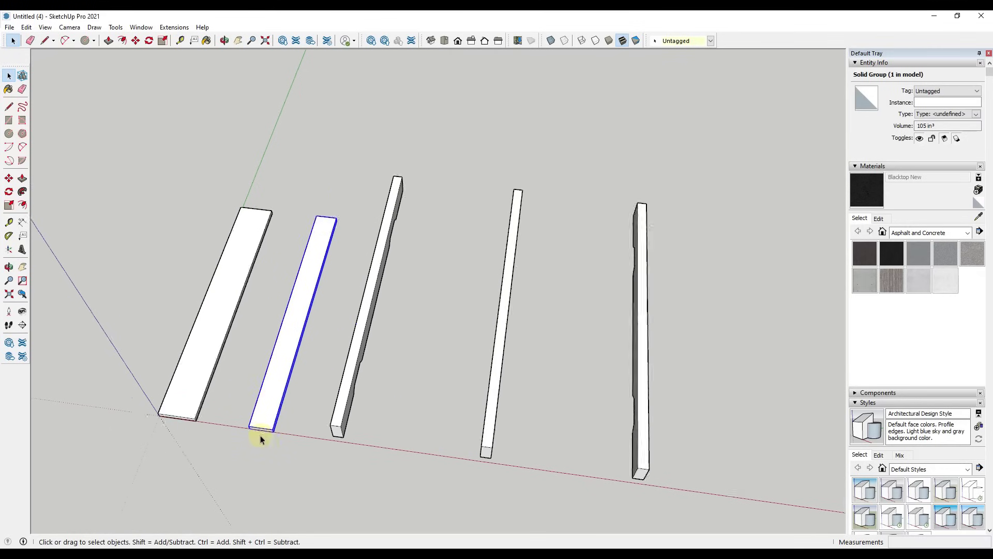
key(m)
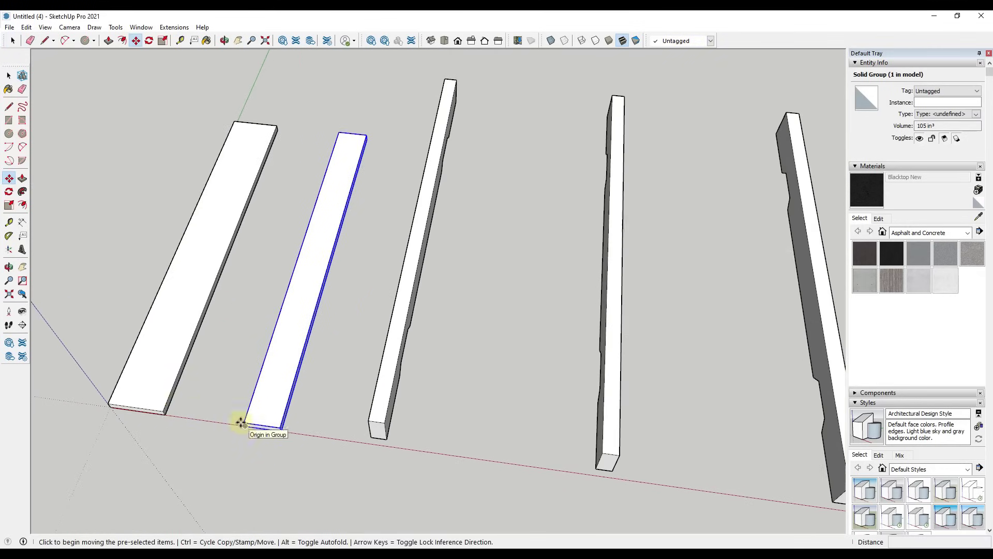
key(space)
click(138, 395)
key(m)
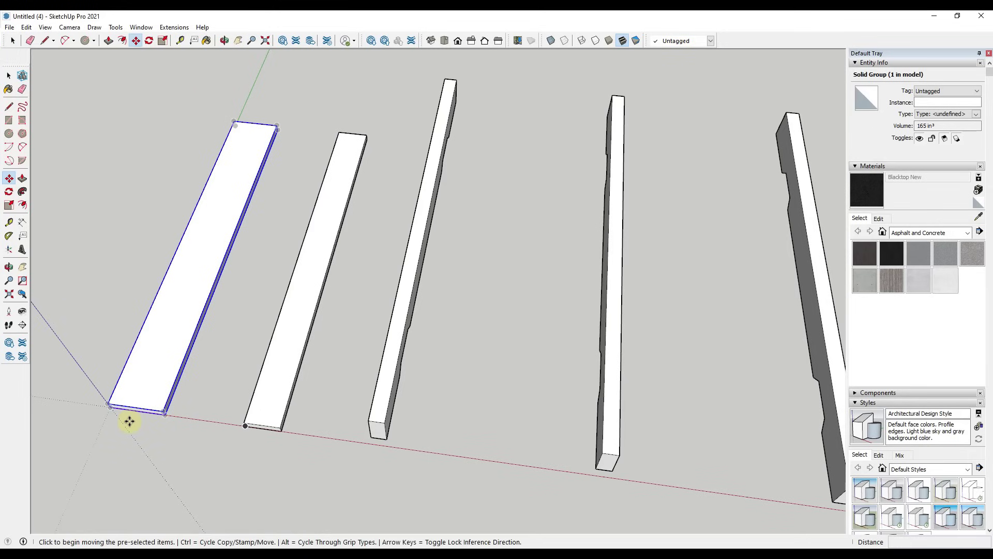
click(109, 406)
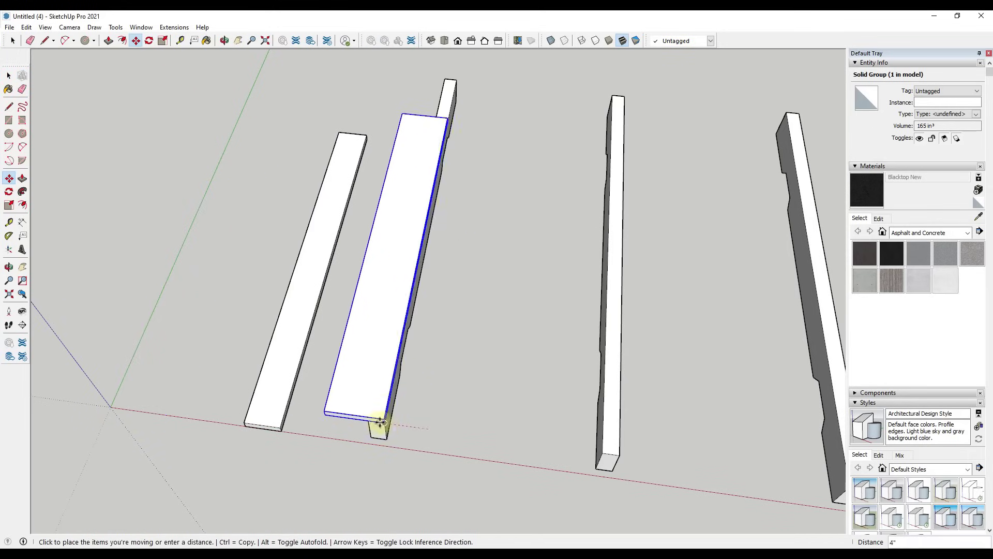
click(368, 420)
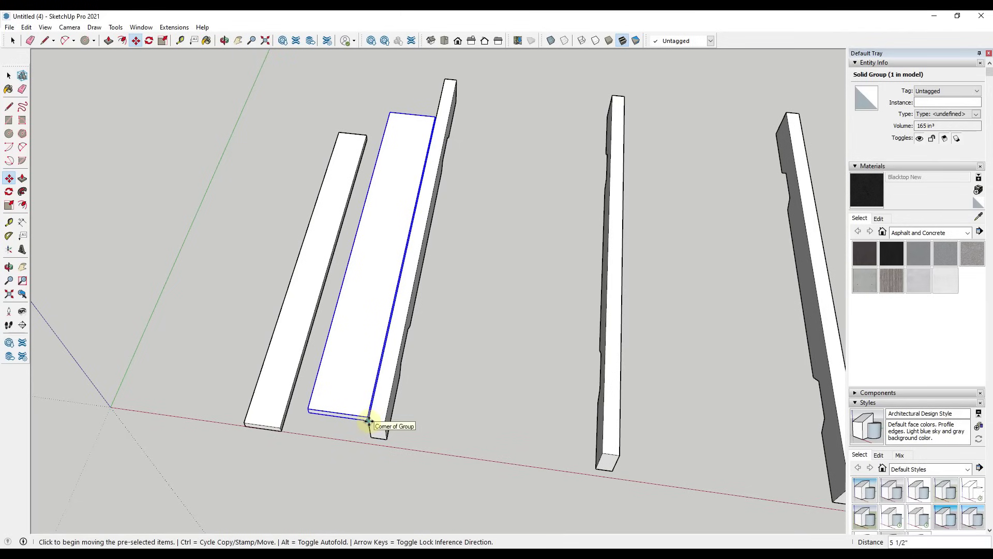
Rotate the wide board 90° about its front corner to lie across the stringers.
key(q)
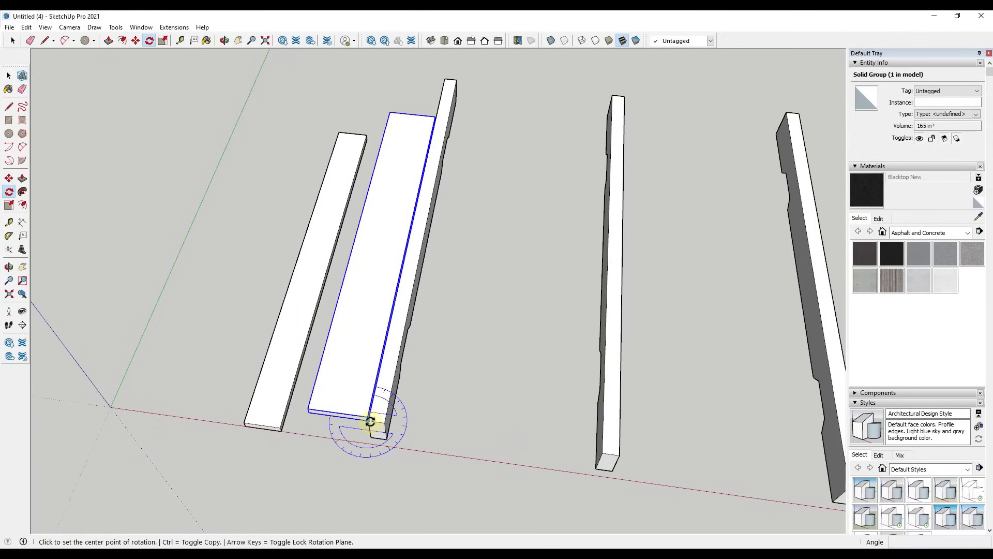
click(387, 347)
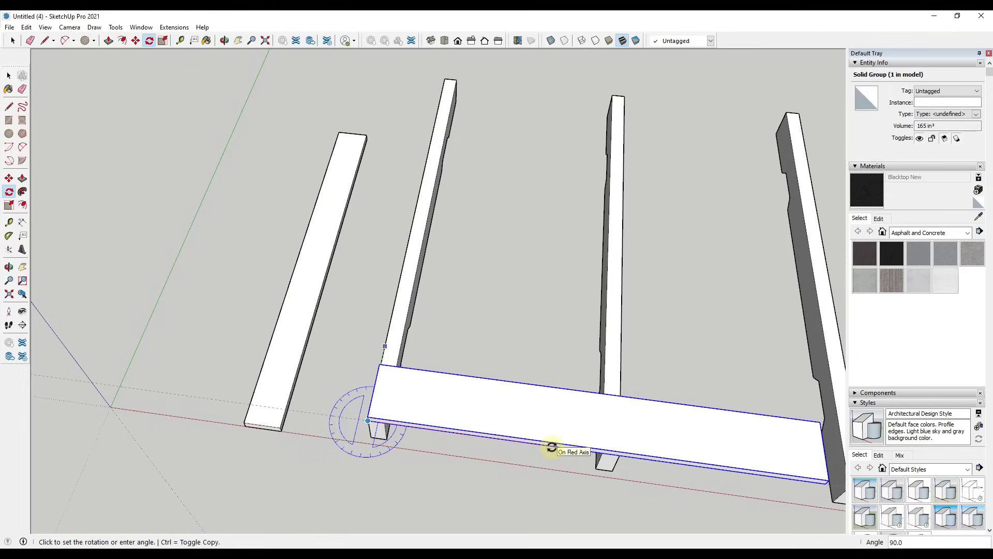
click(552, 447)
key(space)
Shift the middle stringer 2 1/4" and the right stringer 3 1/2" left under the crossboard.
scroll(550, 377, down, 3)
scroll(487, 414, up, 2)
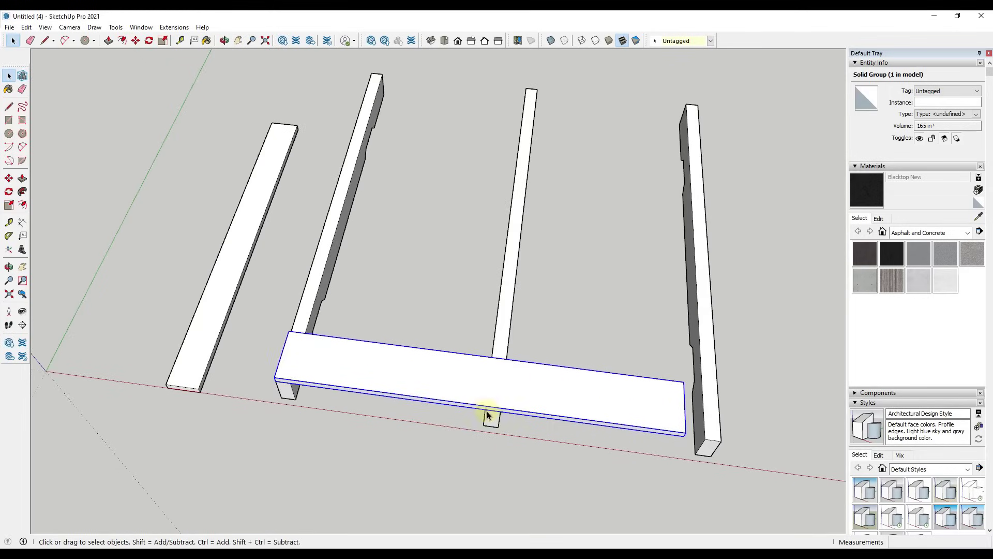
click(486, 414)
scroll(499, 417, up, 5)
key(m)
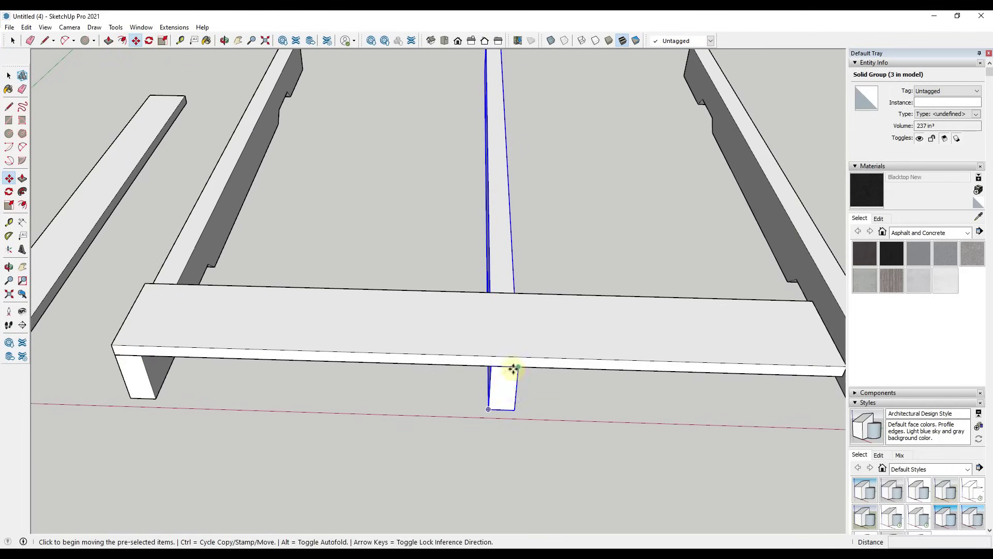
click(499, 363)
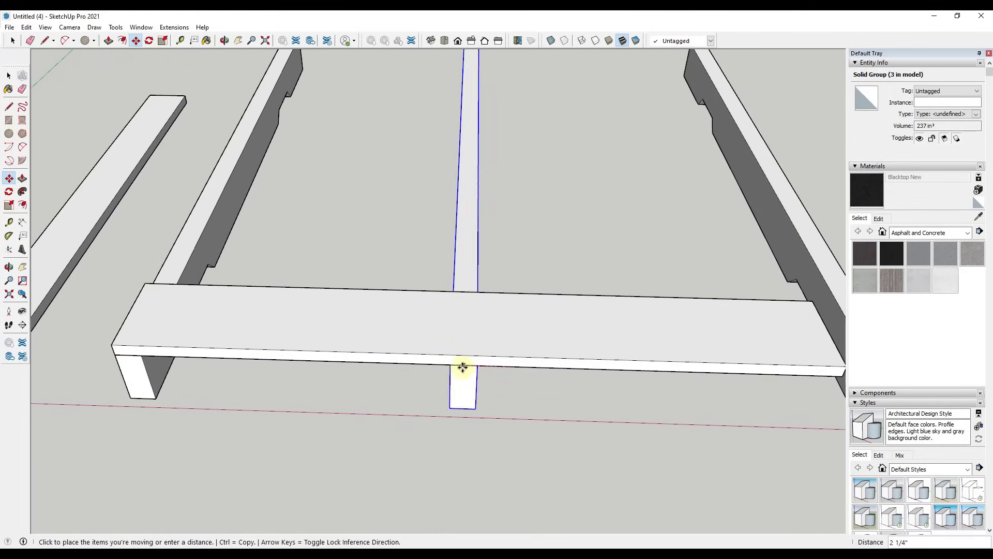
click(474, 366)
scroll(382, 326, down, 5)
key(space)
click(615, 327)
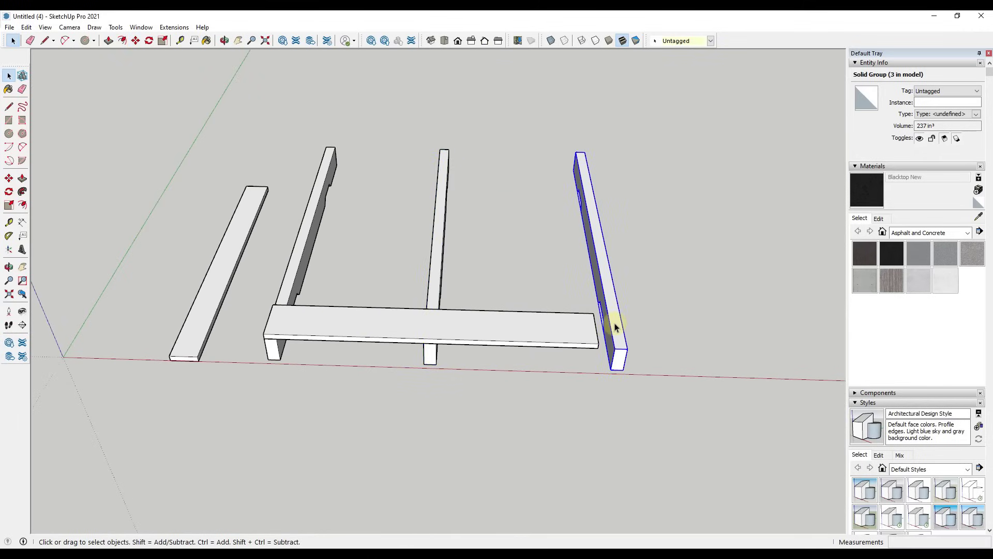
key(m)
click(626, 349)
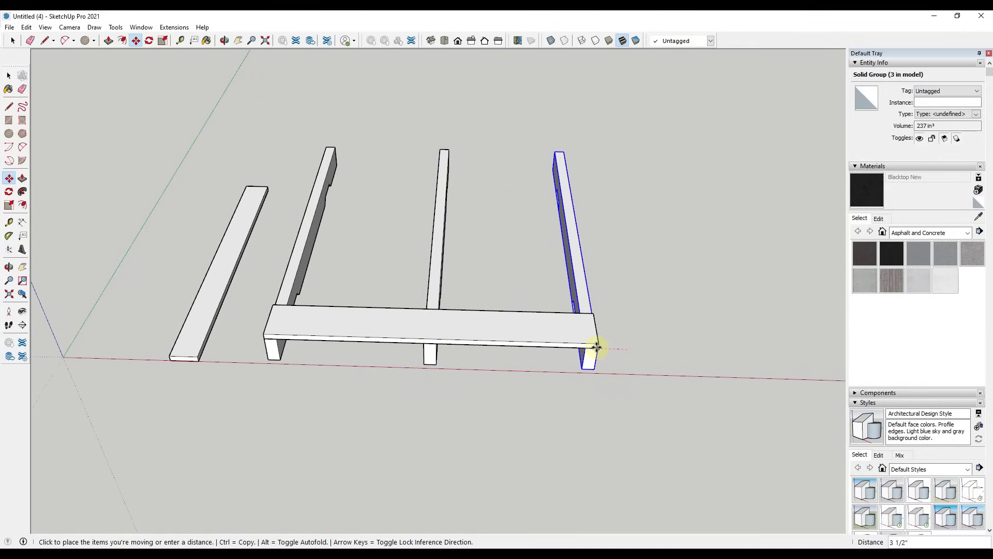
click(596, 347)
Copy the front crossboard across the stringers' far ends to close the frame.
middle_drag(599, 318, 352, 350)
key(space)
click(352, 350)
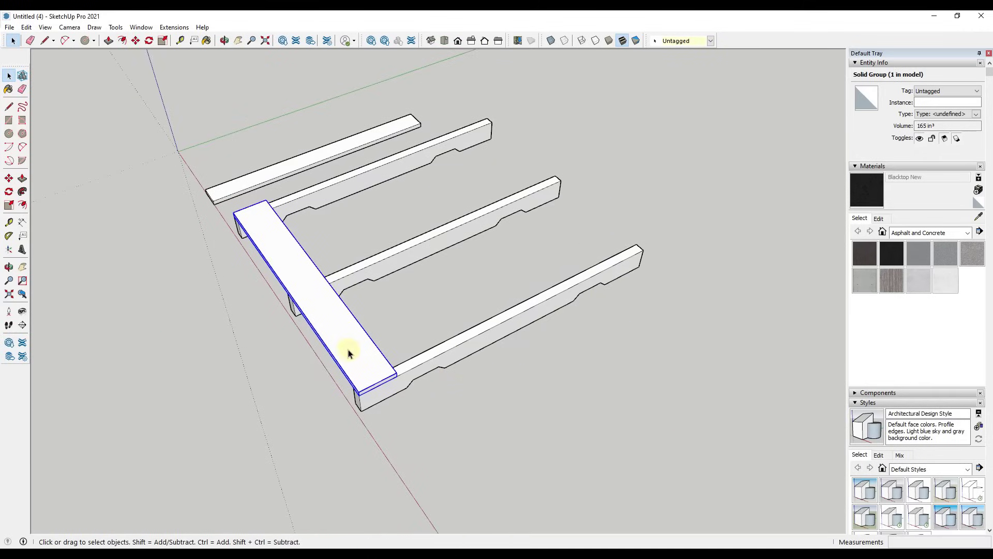
key(m)
key(ctrl)
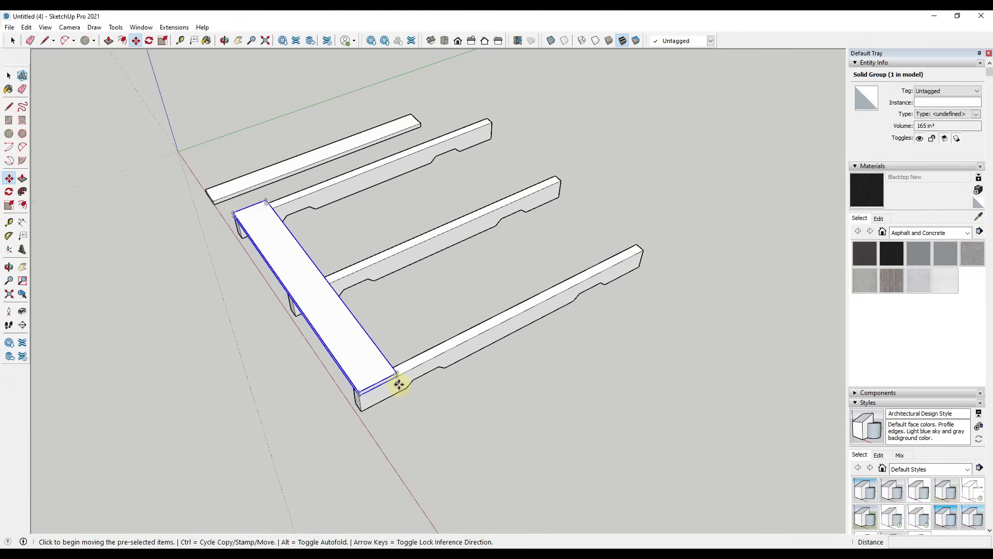
click(400, 377)
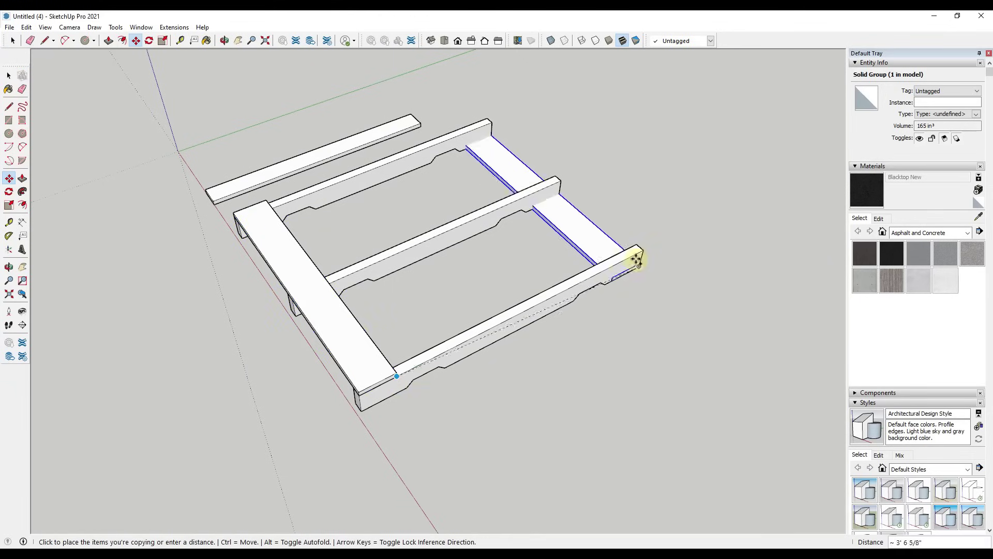
click(641, 255)
key(space)
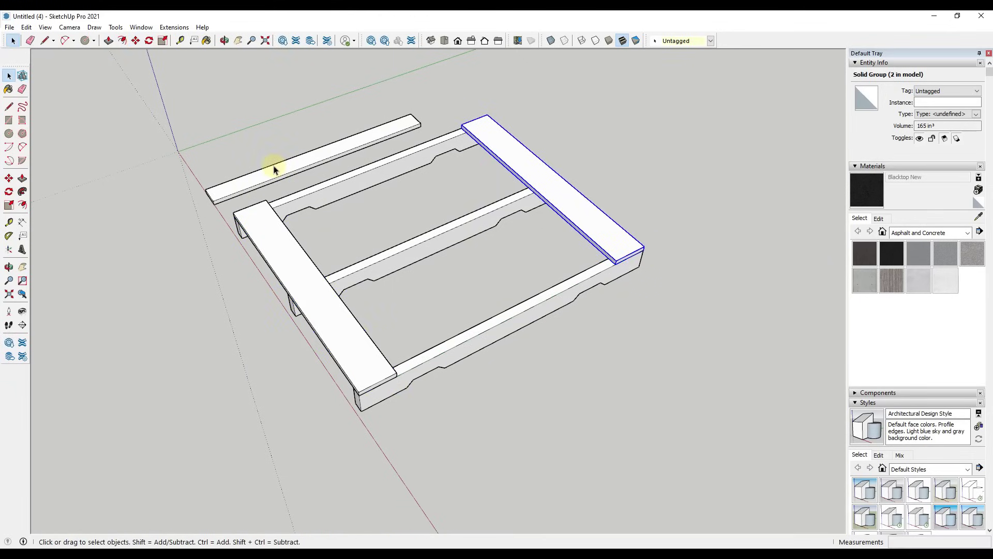
click(273, 169)
middle_drag(189, 200, 462, 229)
Place the loose board at the left rail's end and rotate it across the rails.
scroll(168, 359, up, 2)
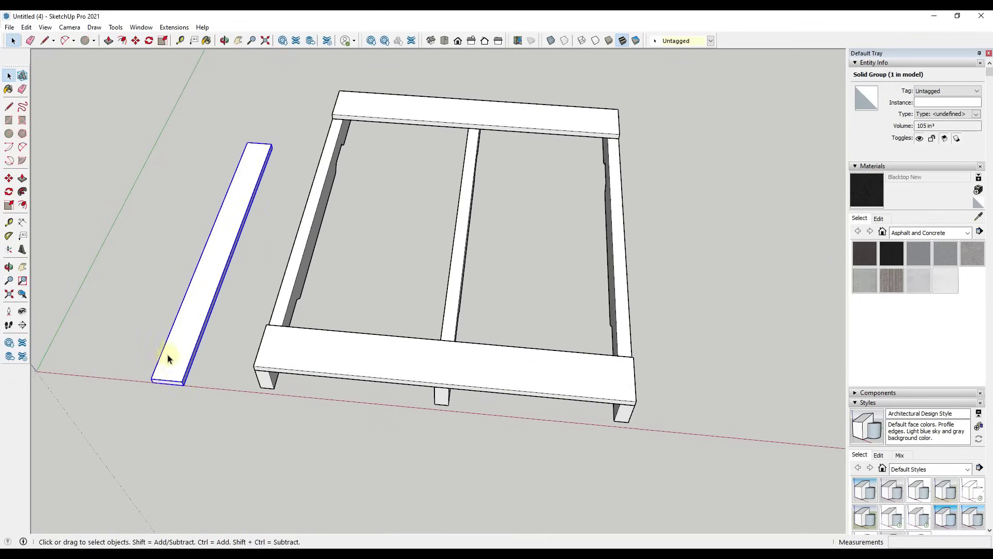
key(m)
click(151, 382)
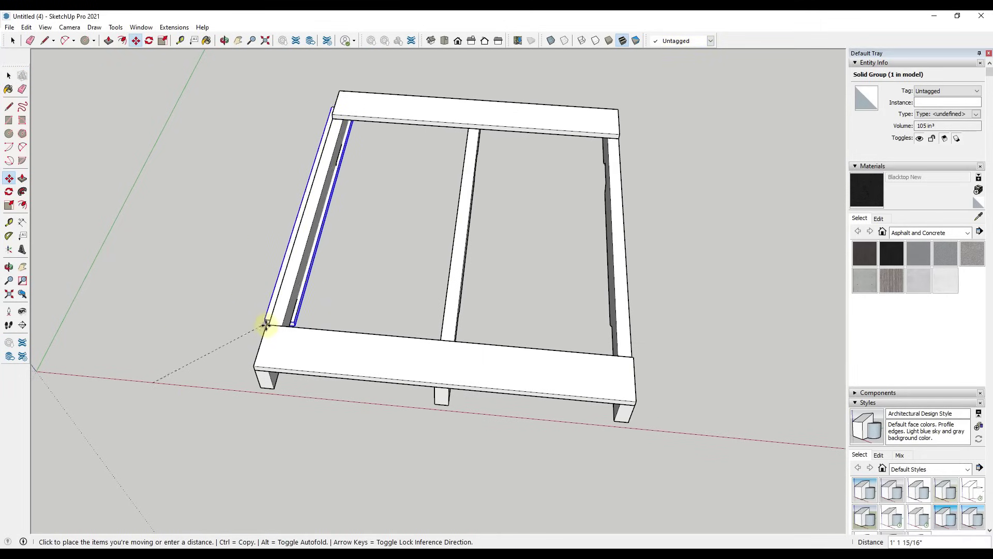
click(266, 325)
scroll(261, 321, up, 5)
key(q)
click(269, 325)
click(300, 232)
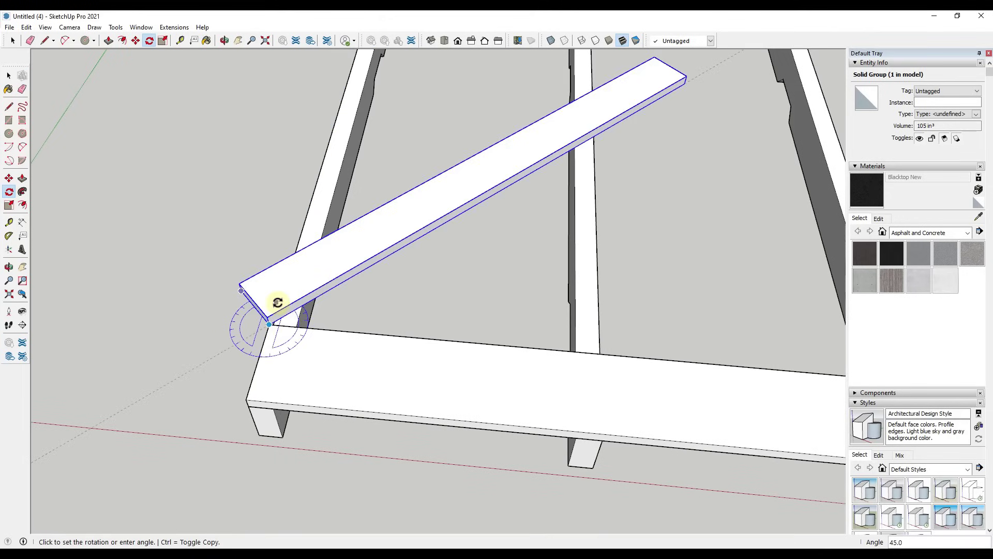
click(278, 303)
scroll(404, 270, down, 5)
scroll(423, 337, up, 3)
Slide the deck board to sit 3 7/16" behind the front crossboard.
key(m)
click(427, 342)
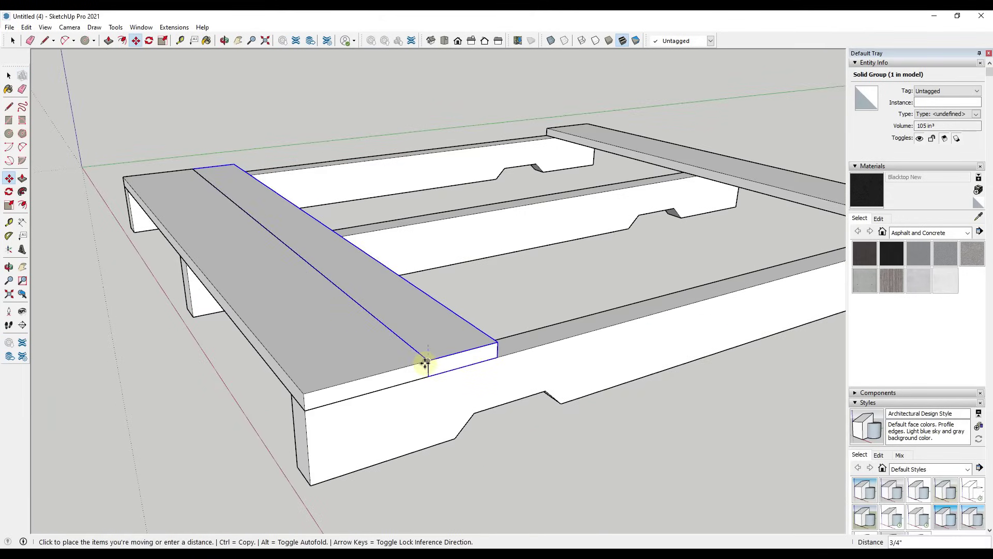
click(425, 363)
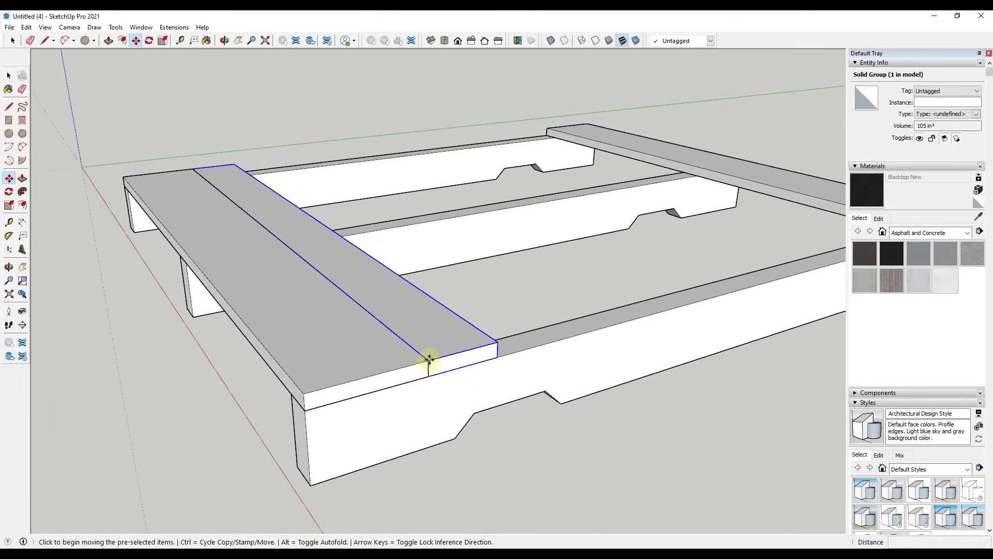
click(429, 359)
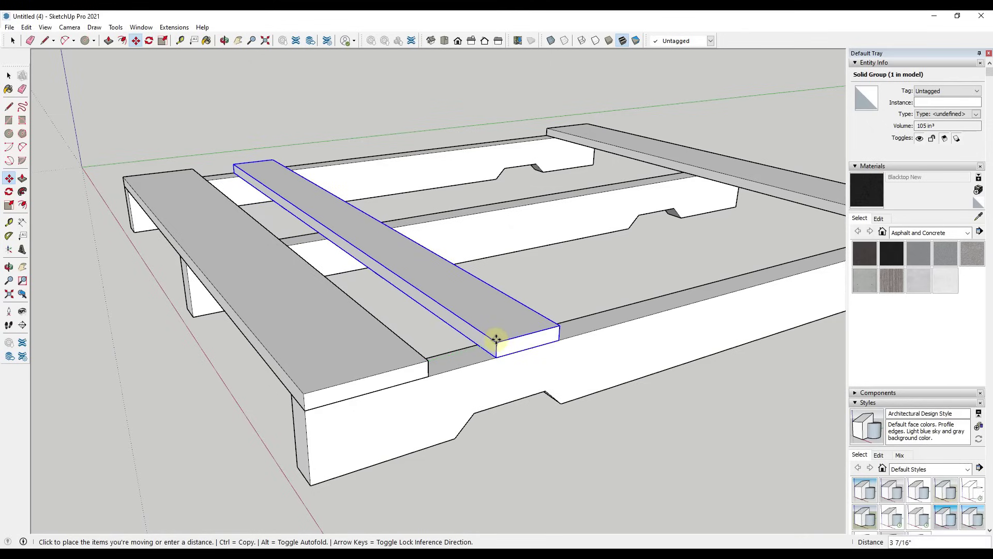
click(495, 342)
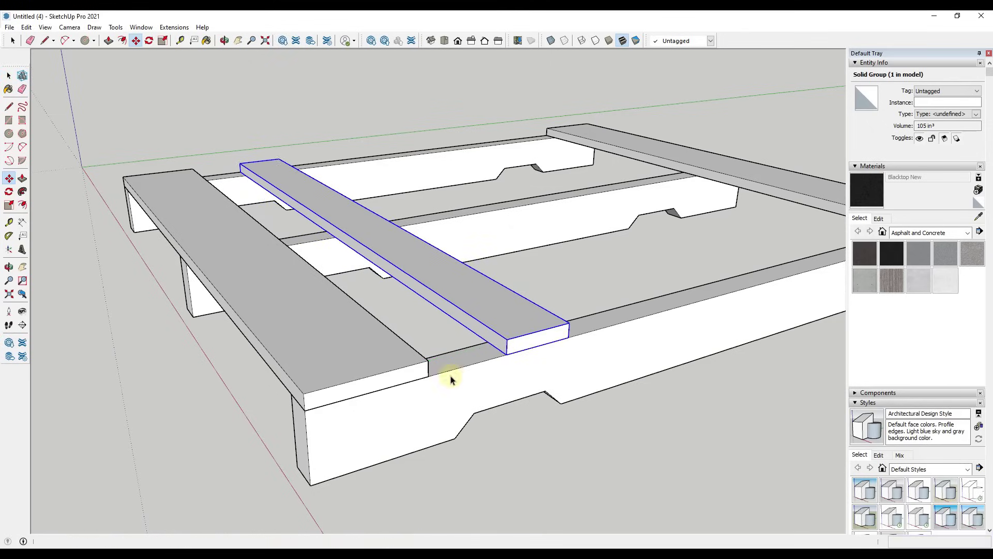
key(space)
scroll(450, 380, down, 5)
middle_drag(372, 321, 423, 432)
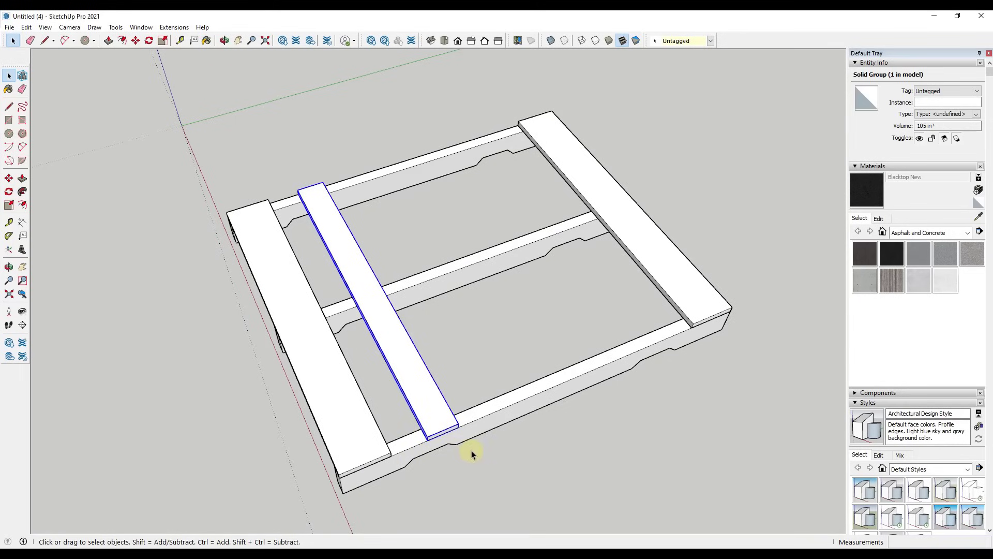
Copy the deck board 7 1/2" further along the rails.
scroll(471, 451, up, 3)
middle_drag(461, 449, 443, 366)
scroll(450, 337, down, 3)
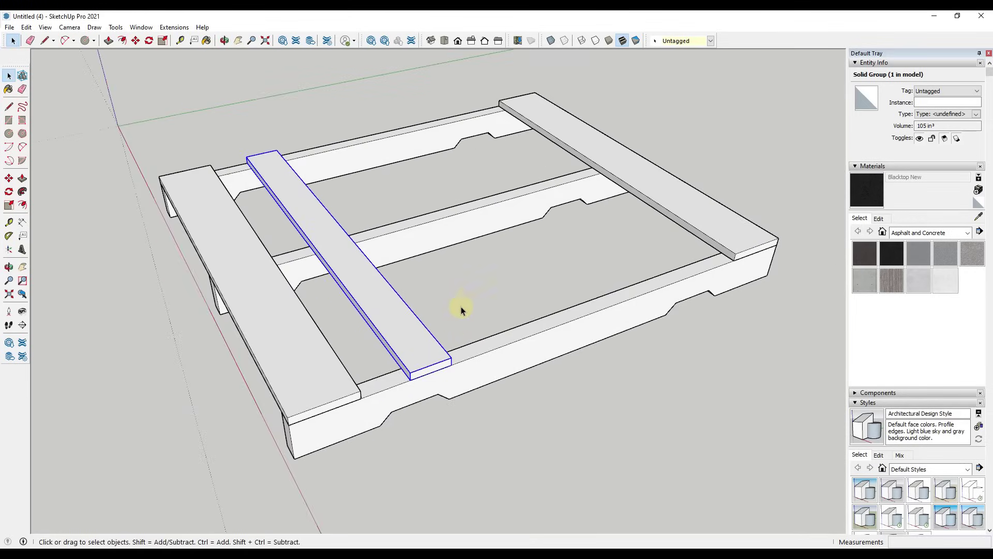
scroll(461, 307, up, 2)
scroll(465, 299, down, 3)
key(m)
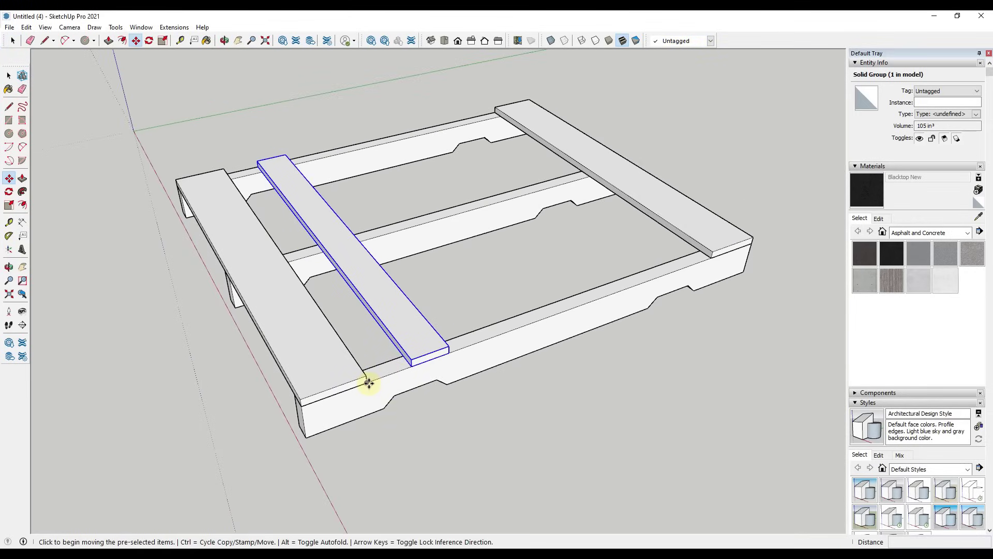
key(space)
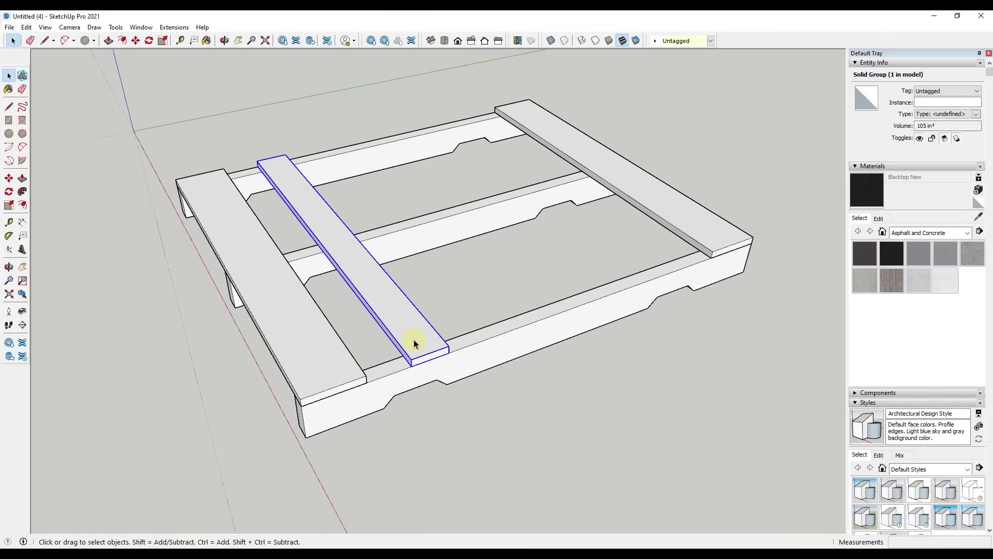
key(m)
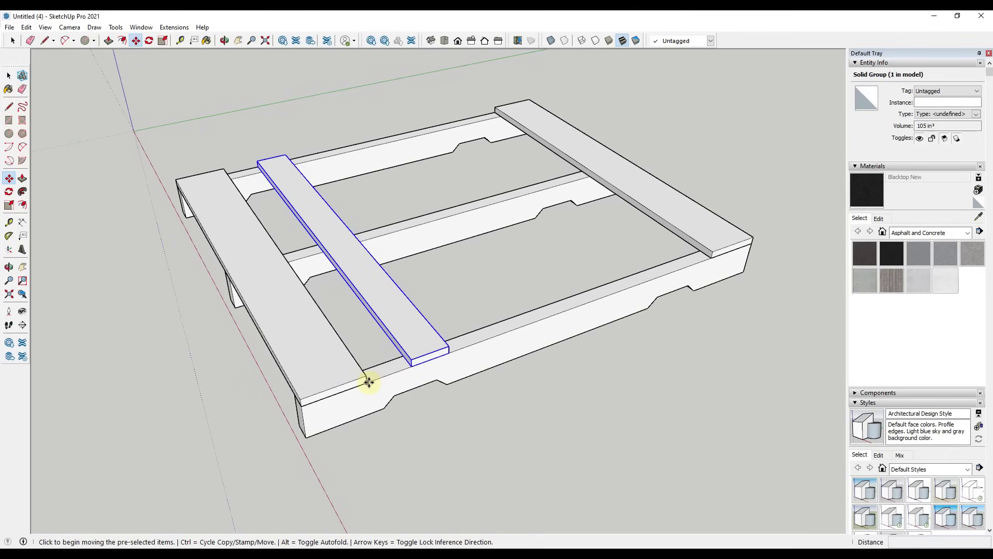
click(367, 381)
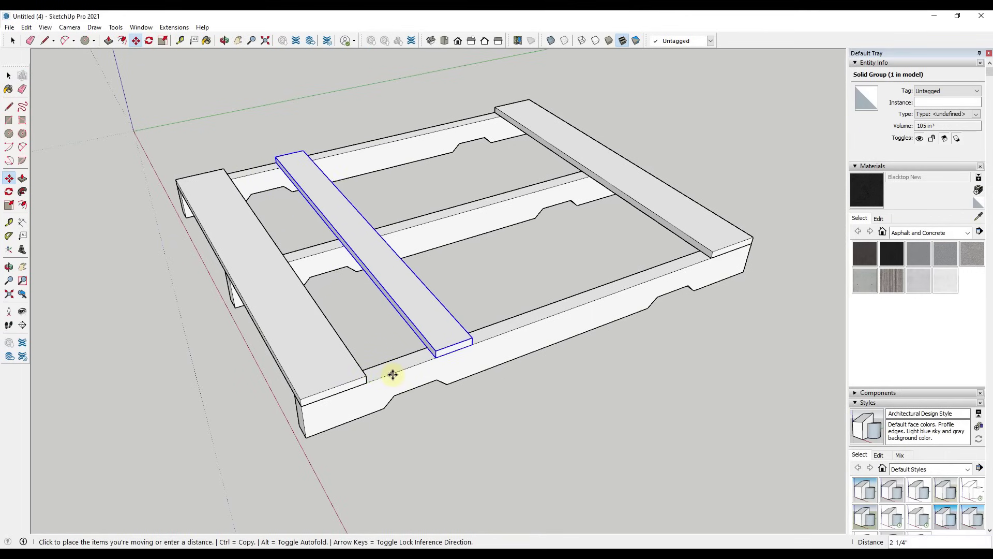
key(ctrl)
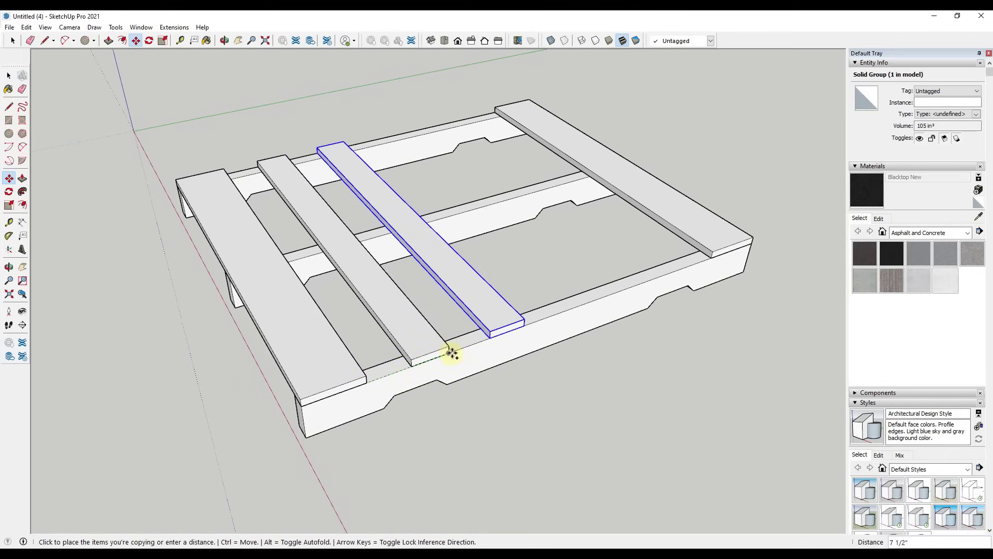
click(449, 353)
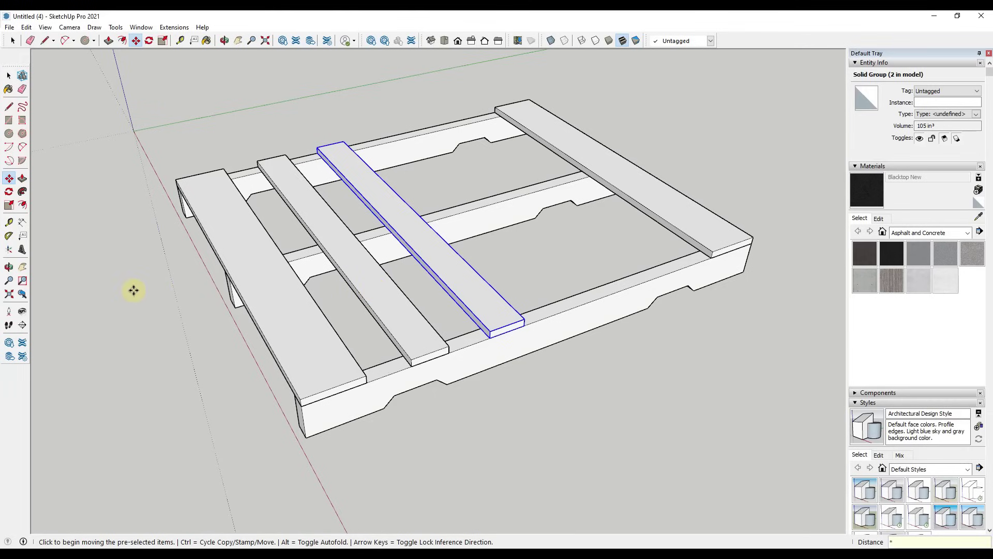
Multiply the deck board copies with *3, then 10, *5 and finally *3.
key(Return)
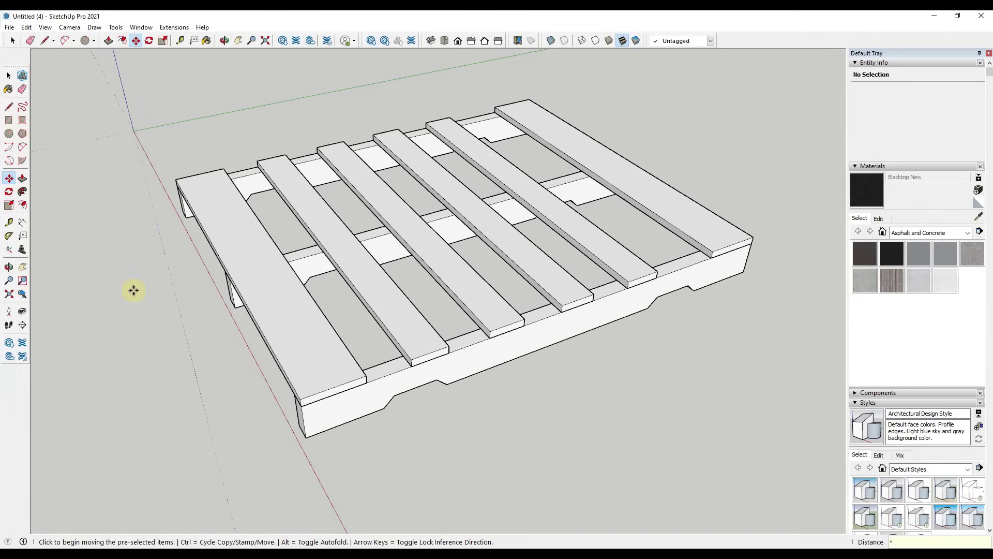
key(Return)
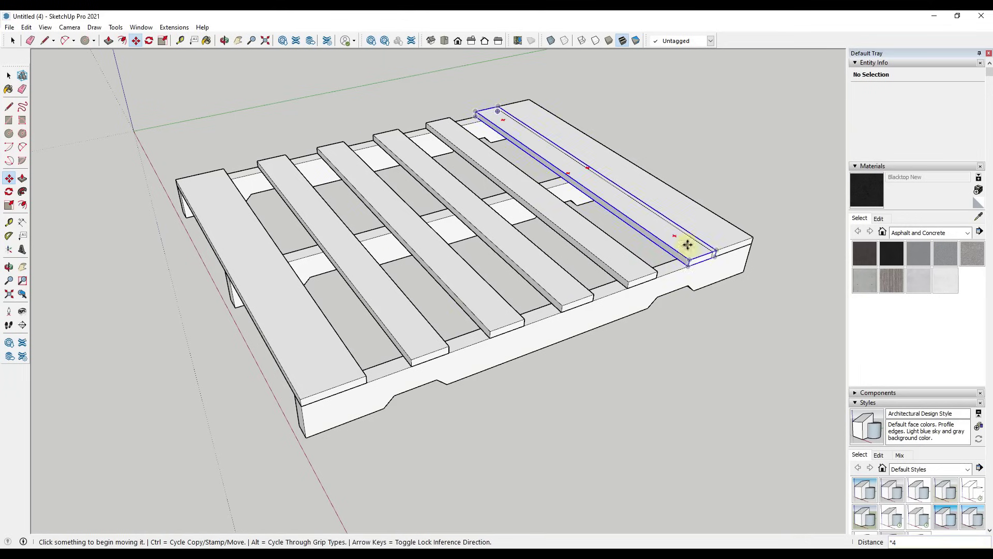
scroll(229, 302, down, 3)
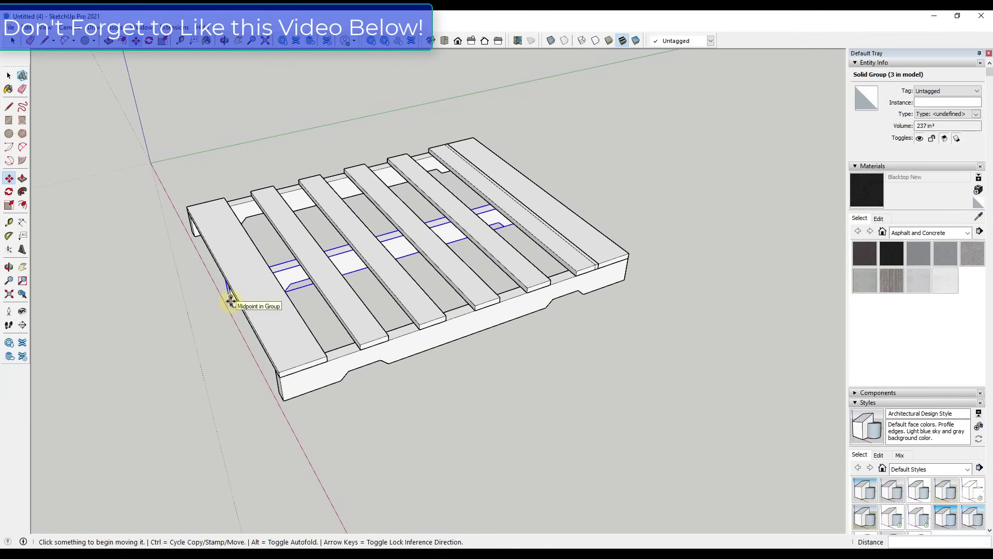
text(10)
key(Return)
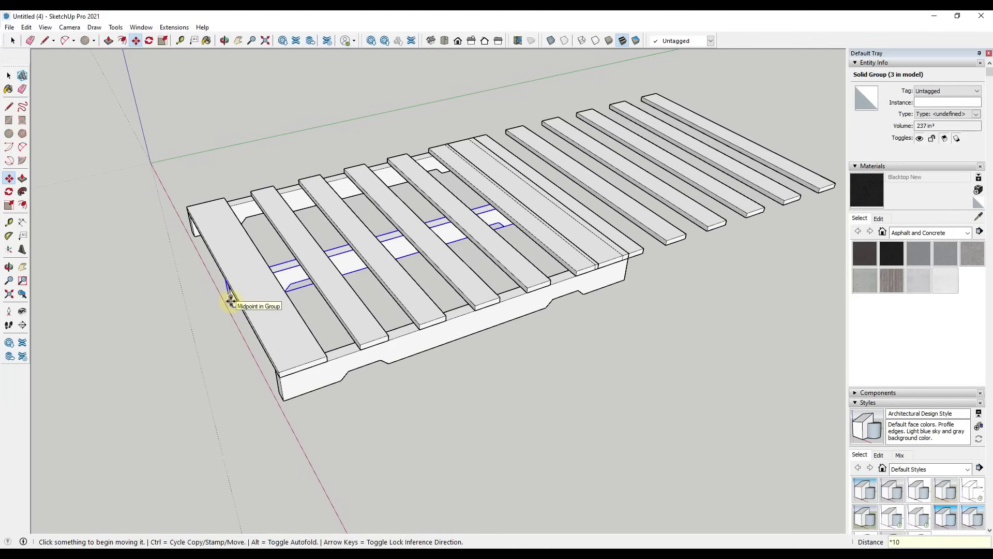
text(*5)
key(Return)
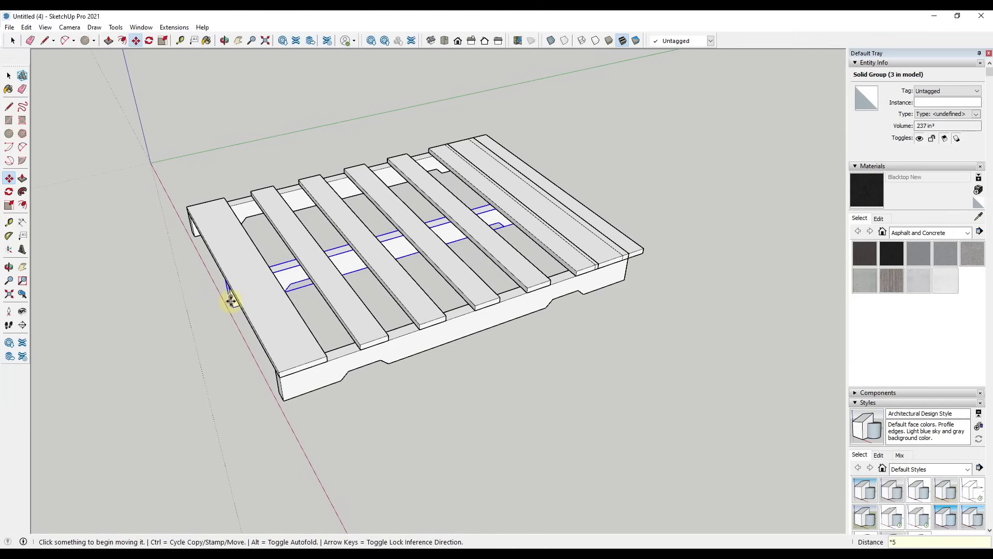
text(*3)
key(Return)
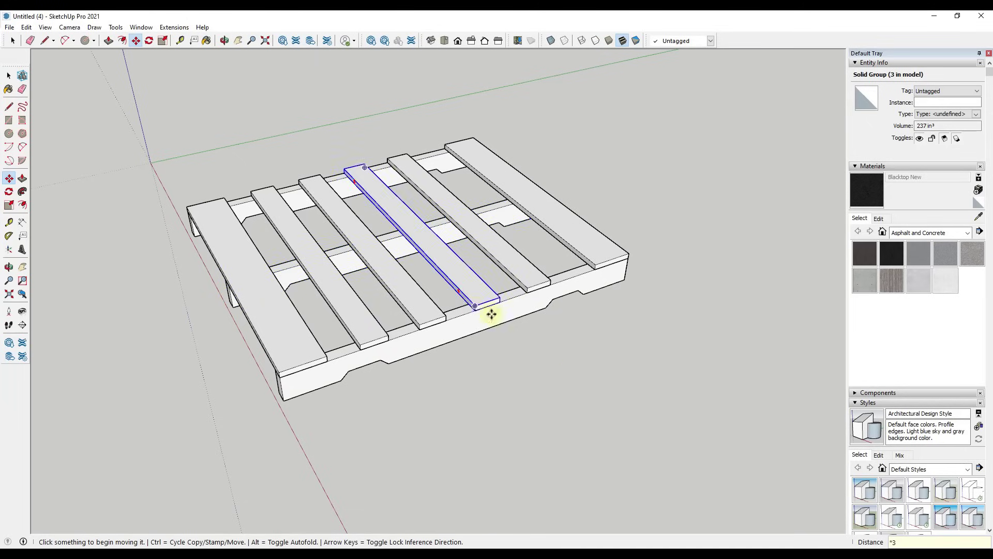
Orbit around the pallet to inspect the copies, then undo the multiplied deck boards.
key(Escape)
key(space)
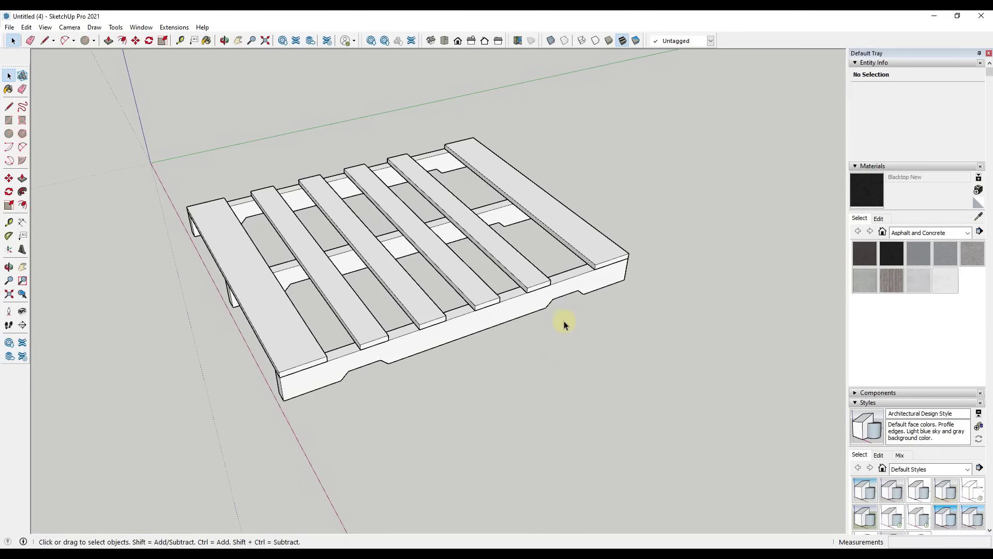
middle_drag(444, 274, 501, 281)
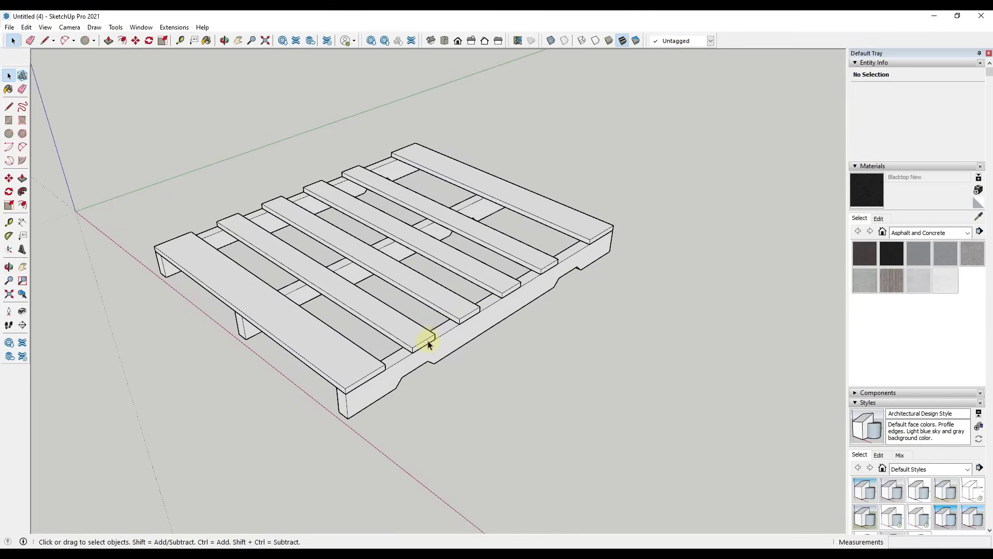
scroll(429, 342, up, 3)
scroll(438, 339, down, 1)
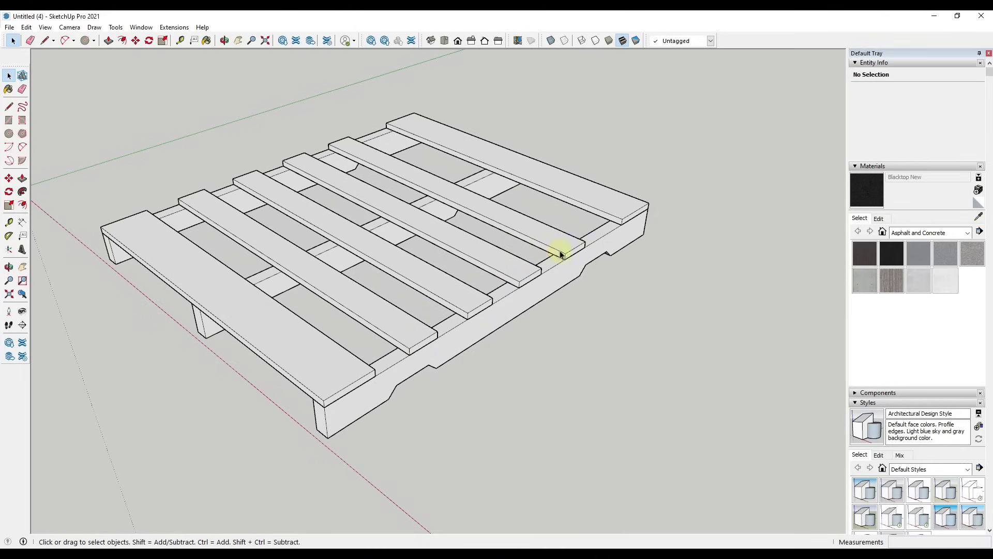
middle_drag(560, 254, 273, 167)
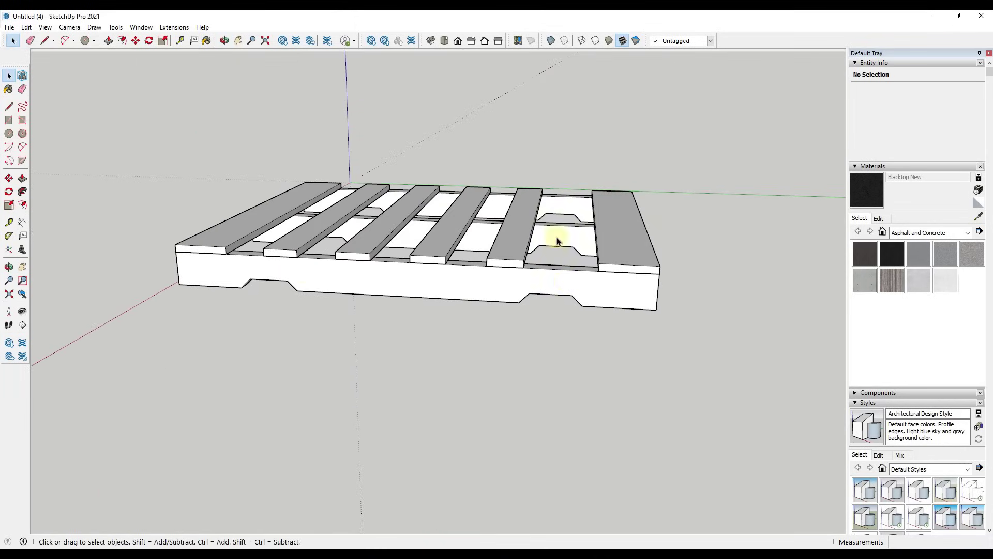
middle_drag(557, 241, 538, 306)
key(ctrl+z)
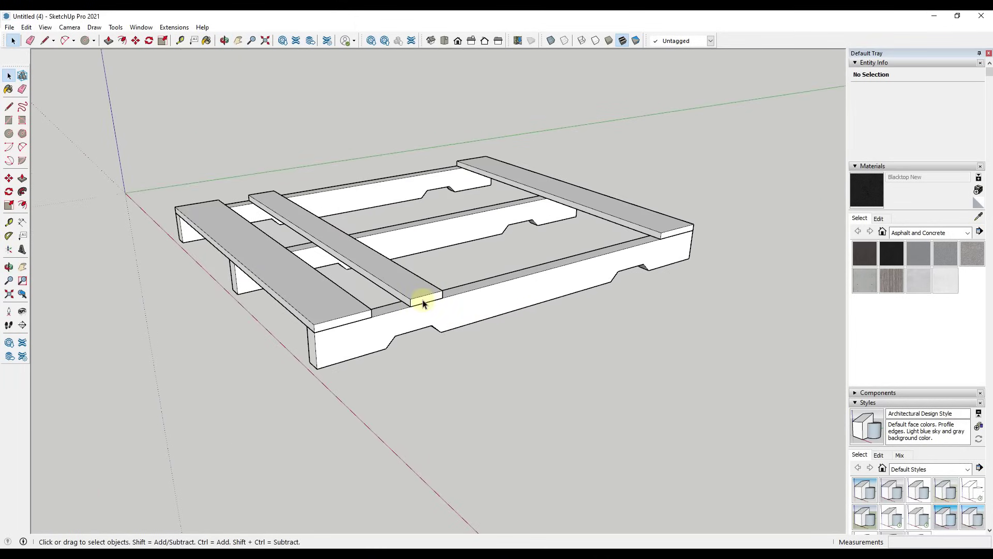
Place a guide line 4" in from the far end board's edge.
middle_drag(443, 295, 532, 378)
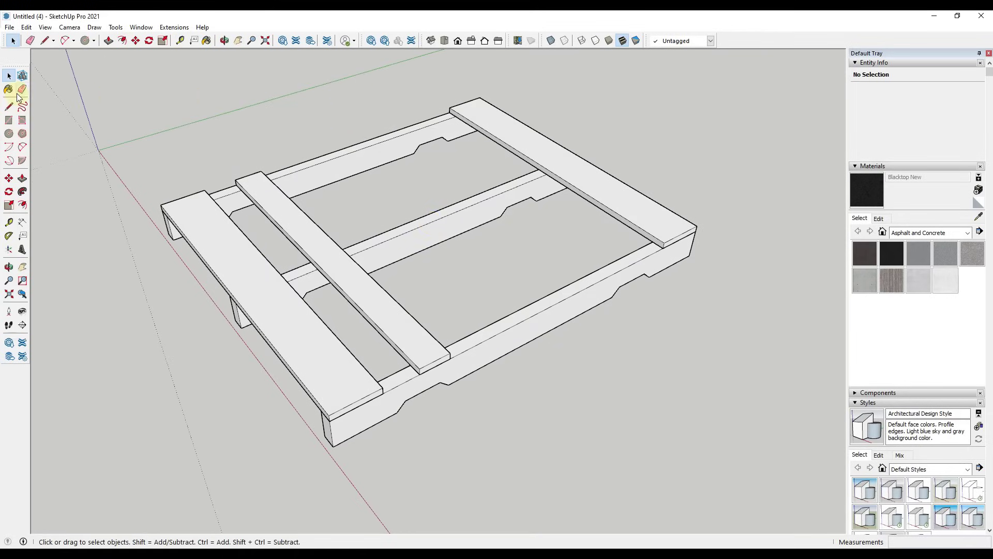
click(9, 224)
click(625, 224)
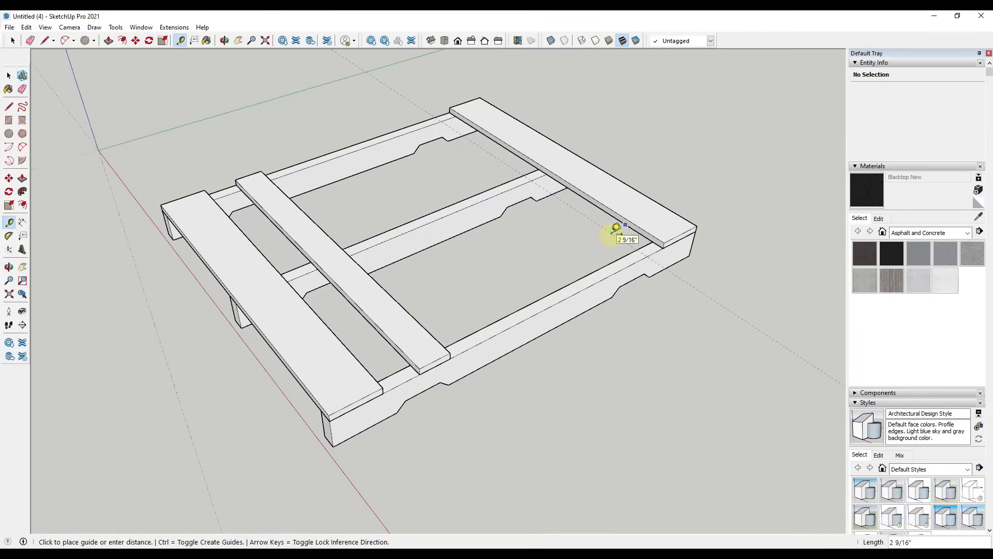
key(Return)
key(space)
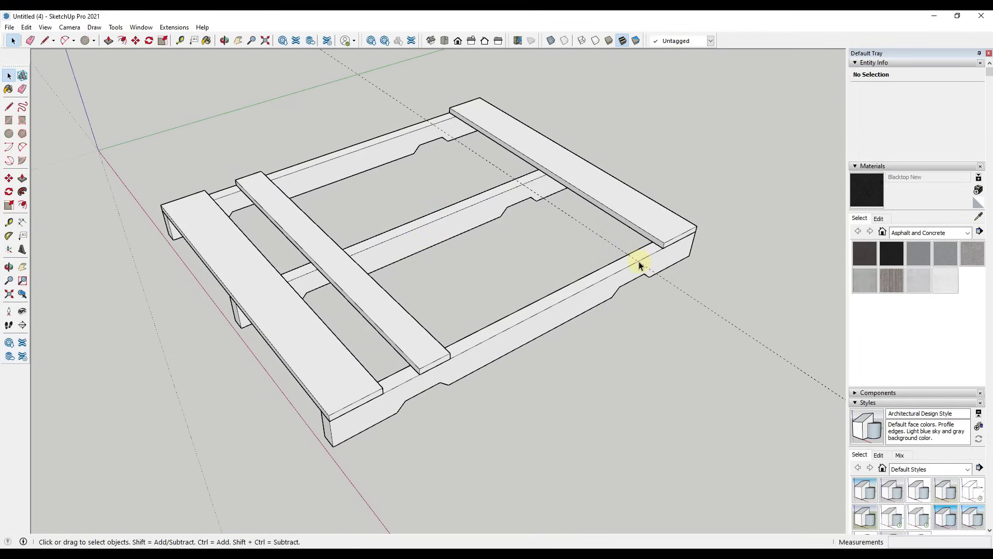
Copy the inner deck board 2' 1 1/2" along to sit beside the far end board.
click(413, 343)
key(m)
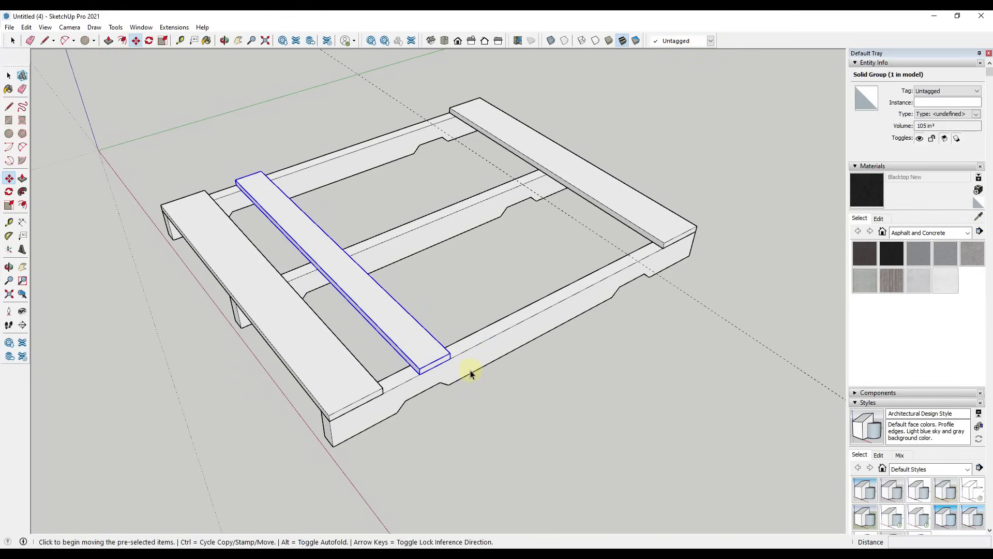
key(ctrl)
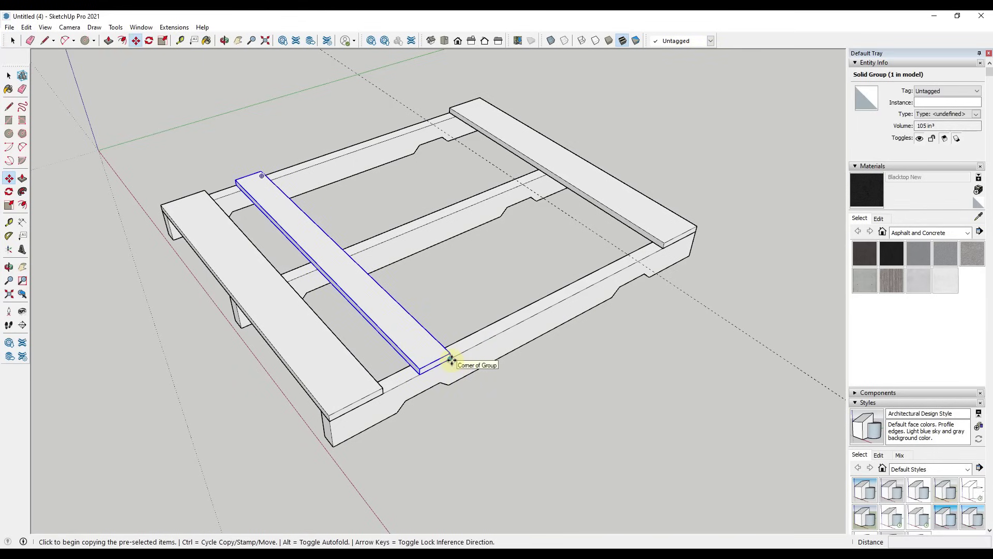
click(451, 359)
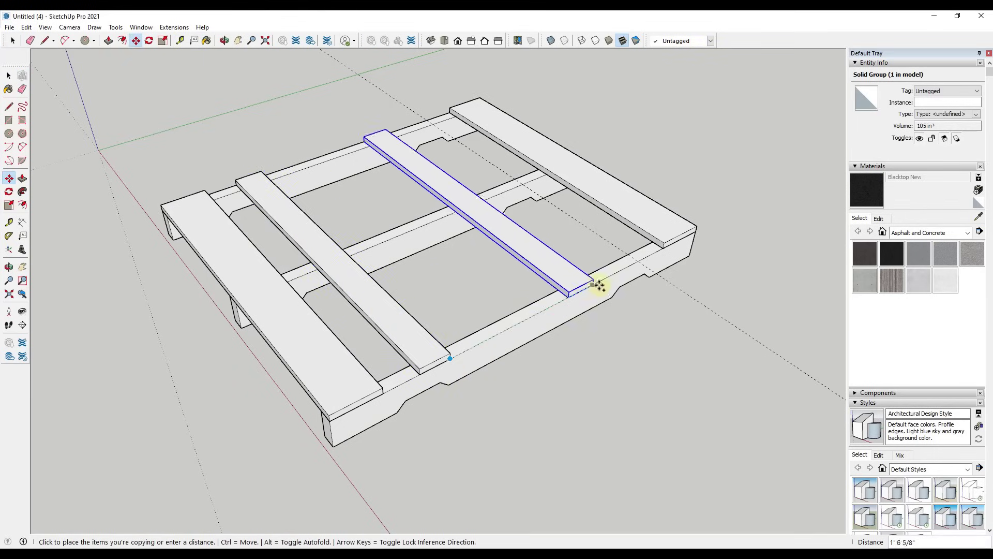
click(638, 259)
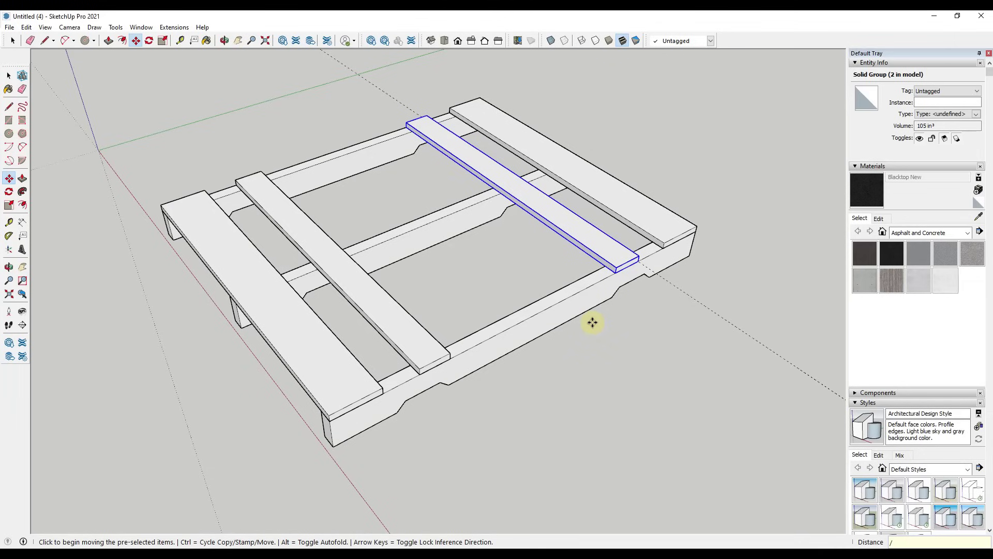
Try *3, /3 and /2 copy arrays, settling on /3 for evenly spaced deck boards.
key(Return)
text(*)
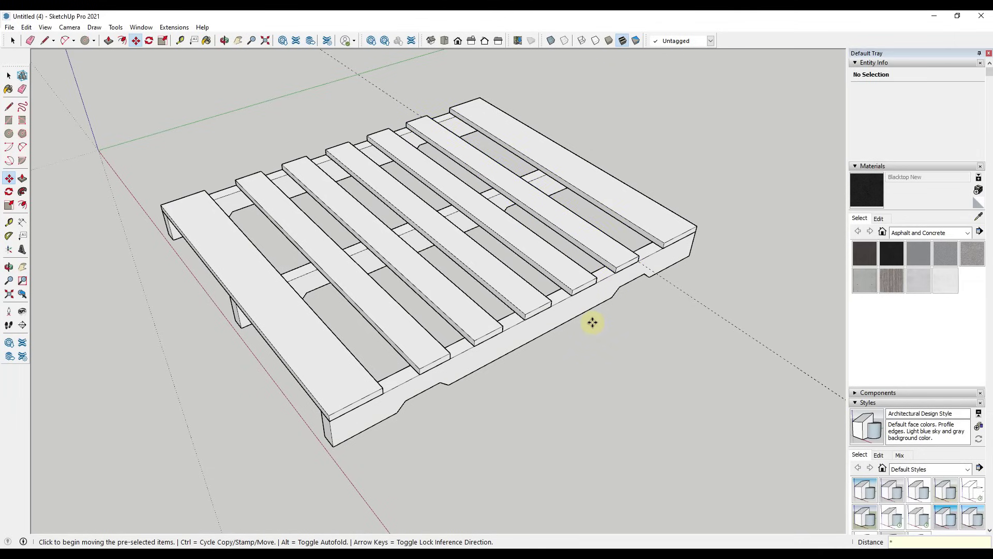
text(3)
key(Return)
text(/)
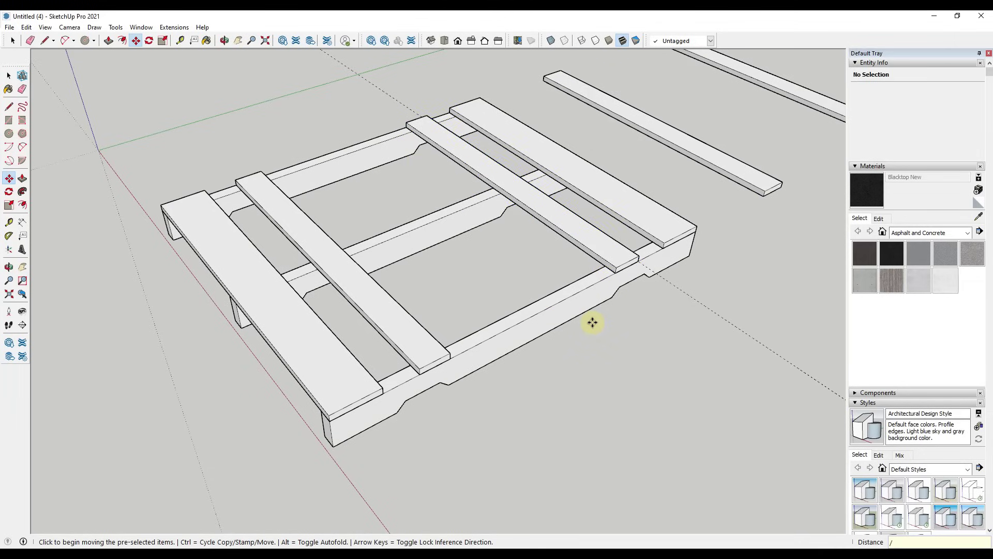
text(3)
key(Return)
text(/2)
key(Return)
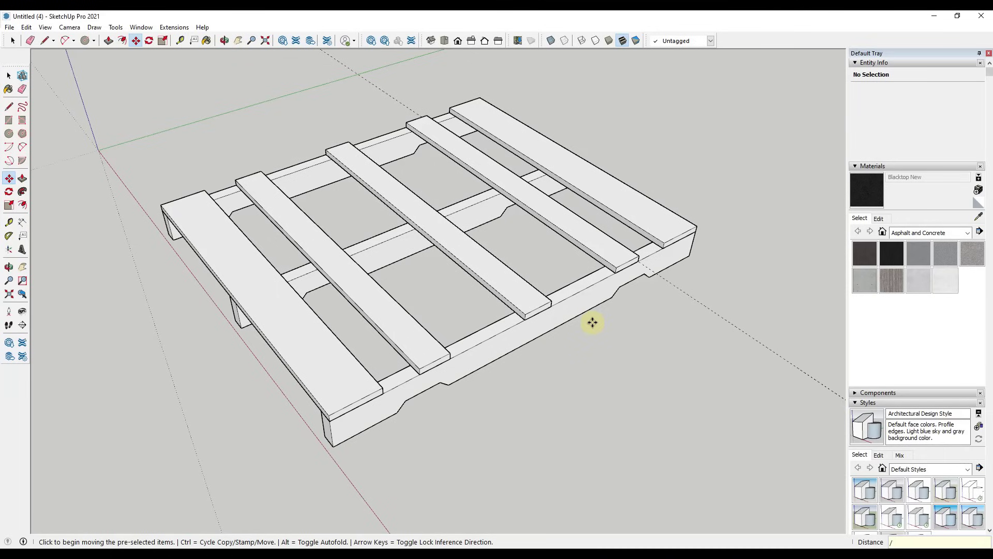
key(Return)
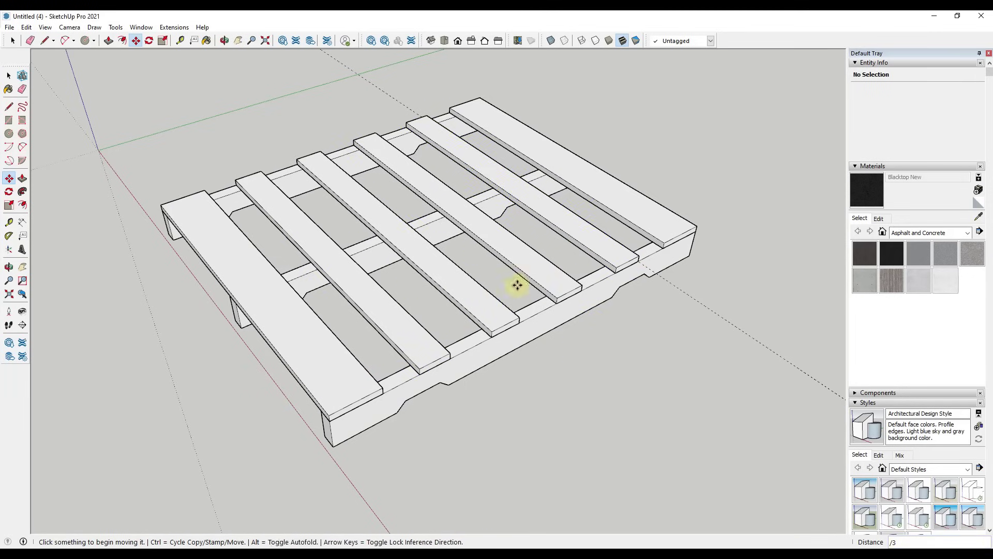
scroll(514, 284, down, 3)
middle_drag(461, 295, 572, 273)
scroll(595, 265, up, 3)
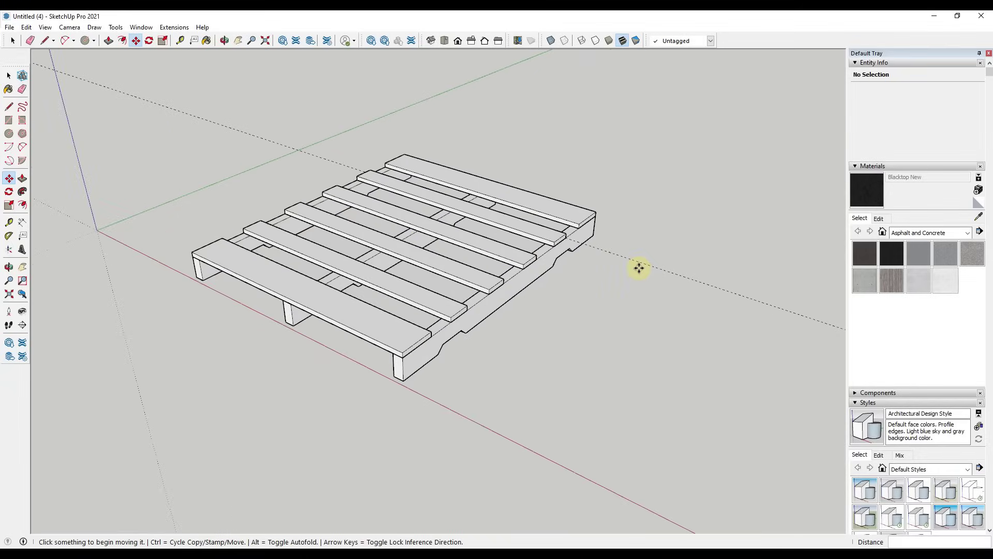
From a side view, select four of the top deck boards.
key(space)
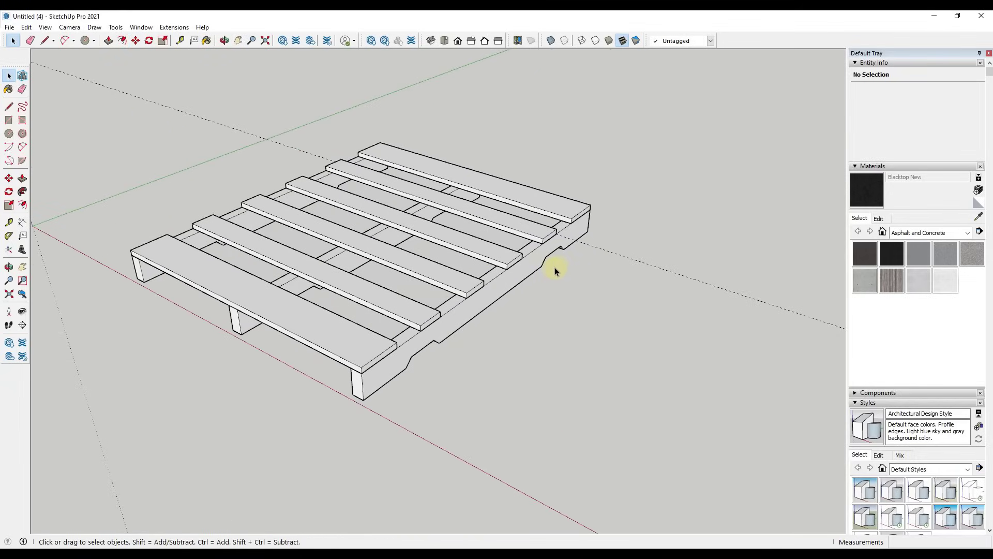
middle_drag(552, 273, 321, 311)
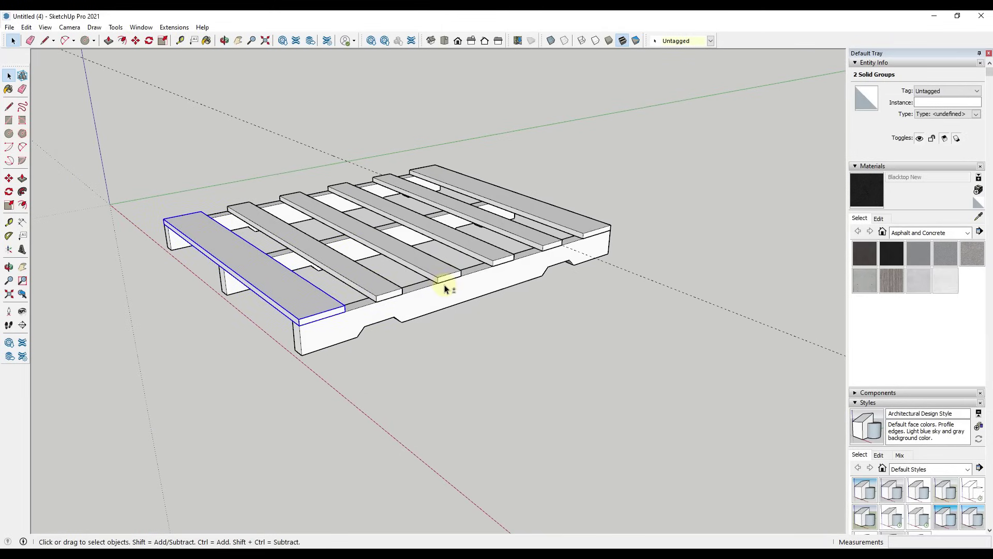
shift+click(471, 274)
shift+click(499, 255)
shift+click(583, 227)
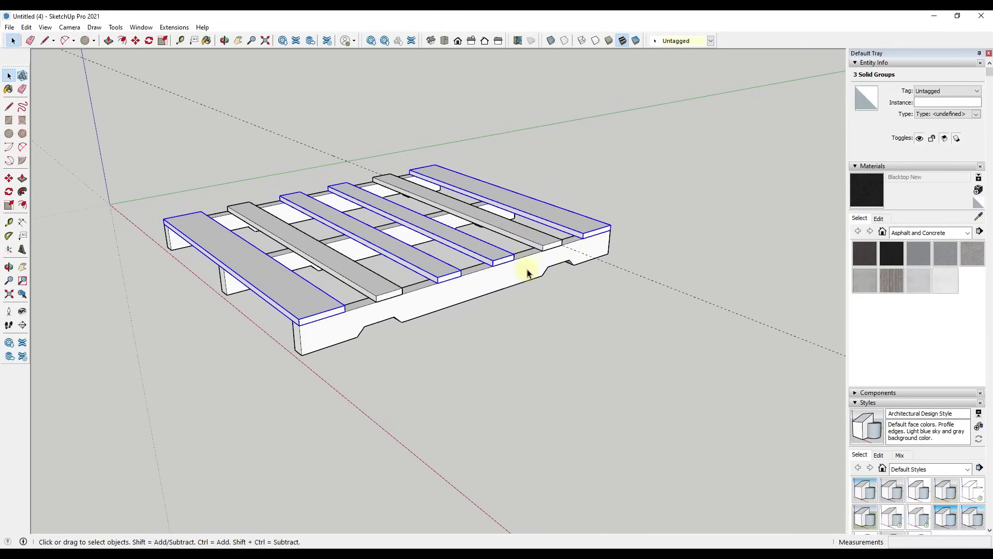
scroll(474, 292, up, 2)
Copy the selected boards straight down beneath the pallet as bottom boards.
key(m)
click(248, 321)
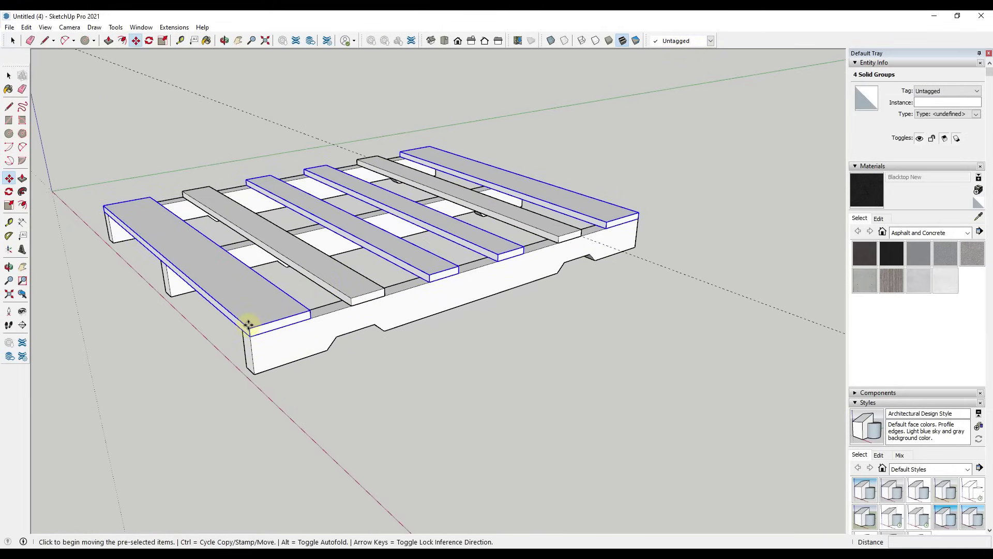
key(ctrl)
click(255, 377)
key(space)
middle_drag(173, 333, 279, 359)
scroll(452, 371, down, 2)
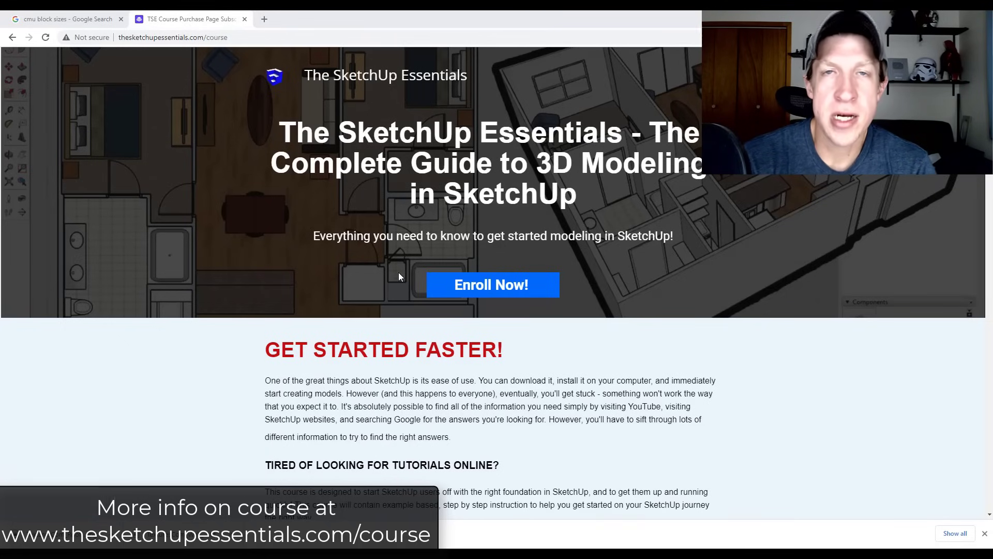
Read down the SketchUp Essentials course page to the FAQ and Enroll in Course section.
scroll(248, 301, down, 7)
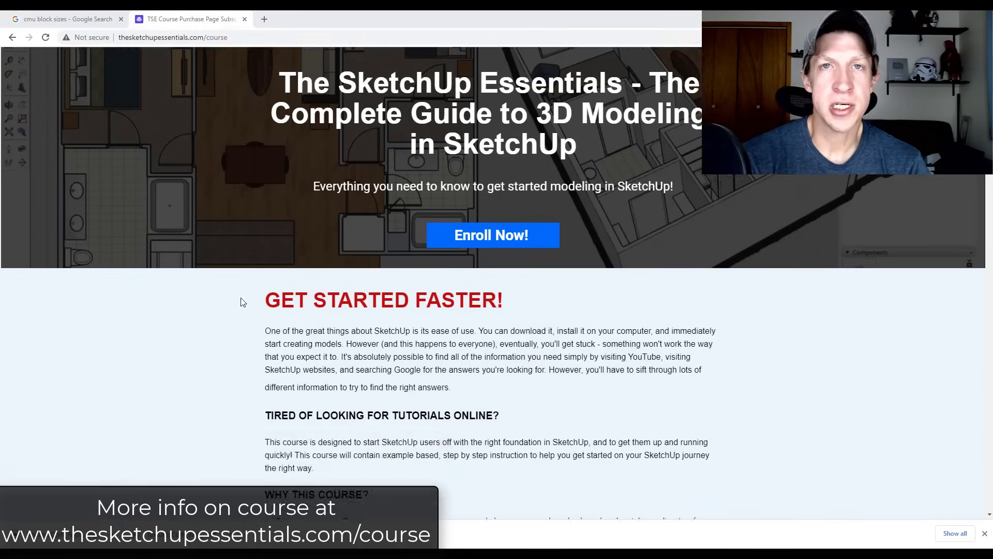
scroll(239, 302, down, 8)
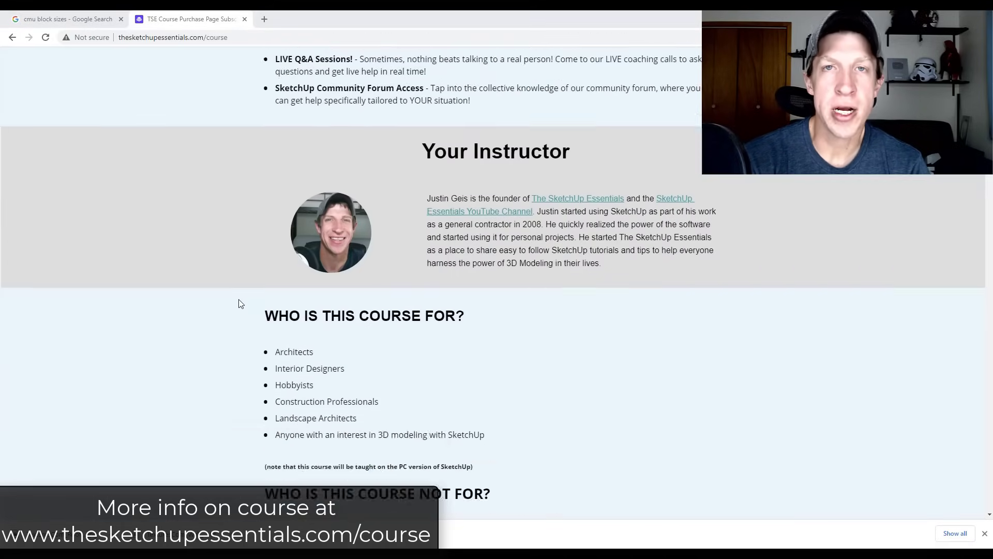
scroll(239, 304, down, 5)
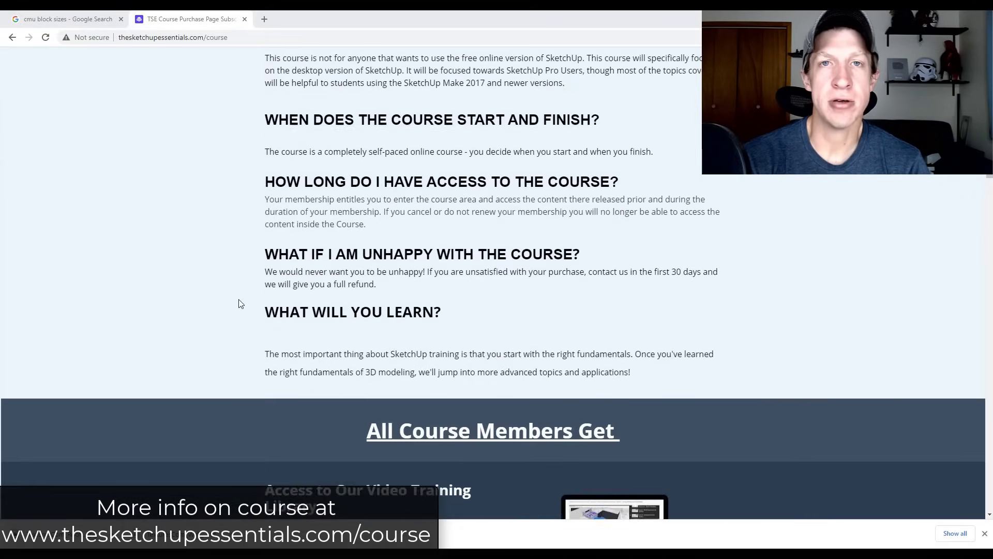
scroll(240, 303, down, 6)
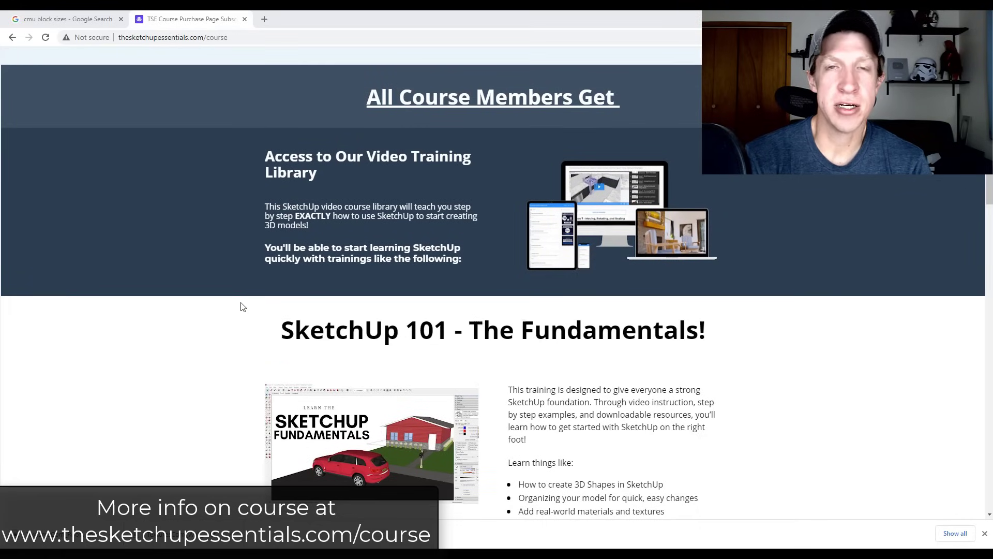
scroll(246, 308, down, 4)
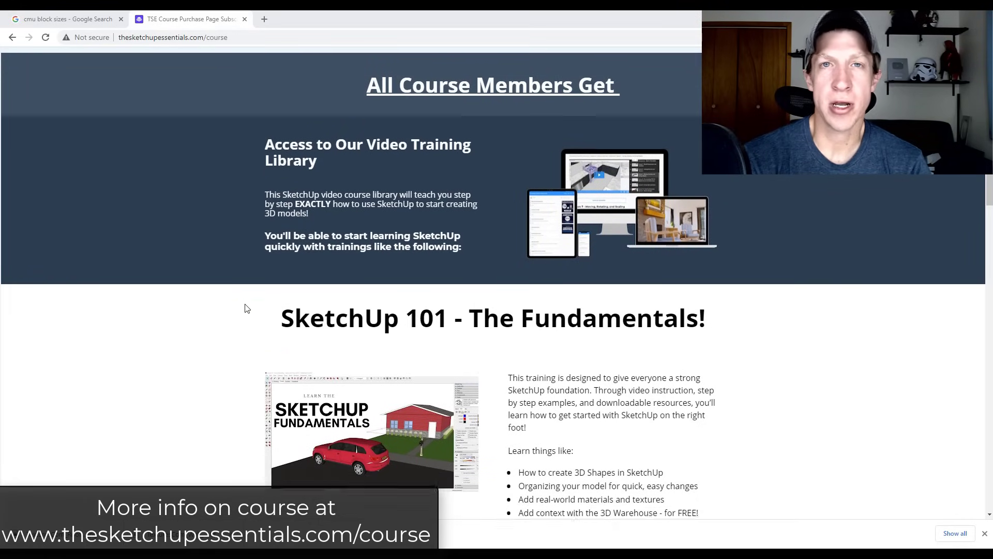
scroll(246, 309, down, 6)
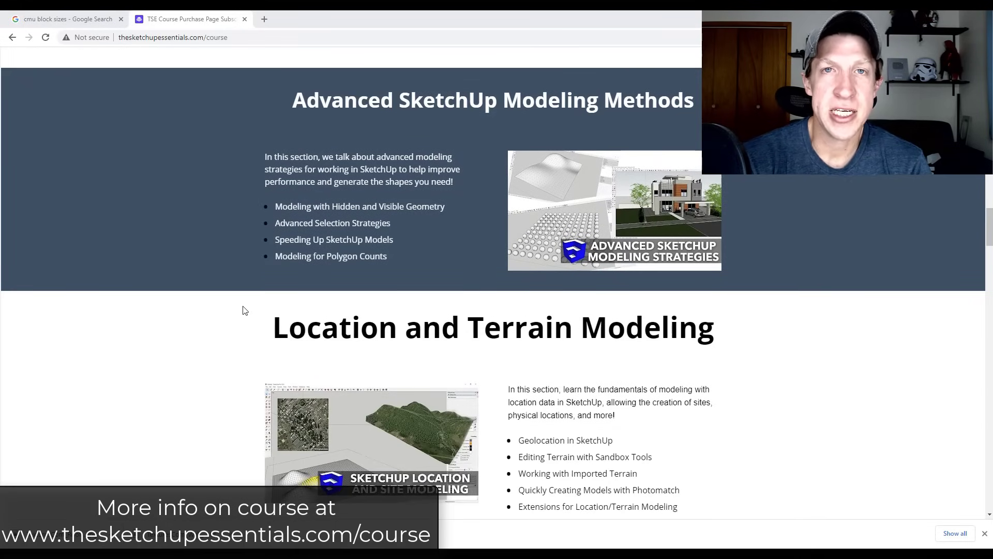
scroll(245, 311, down, 4)
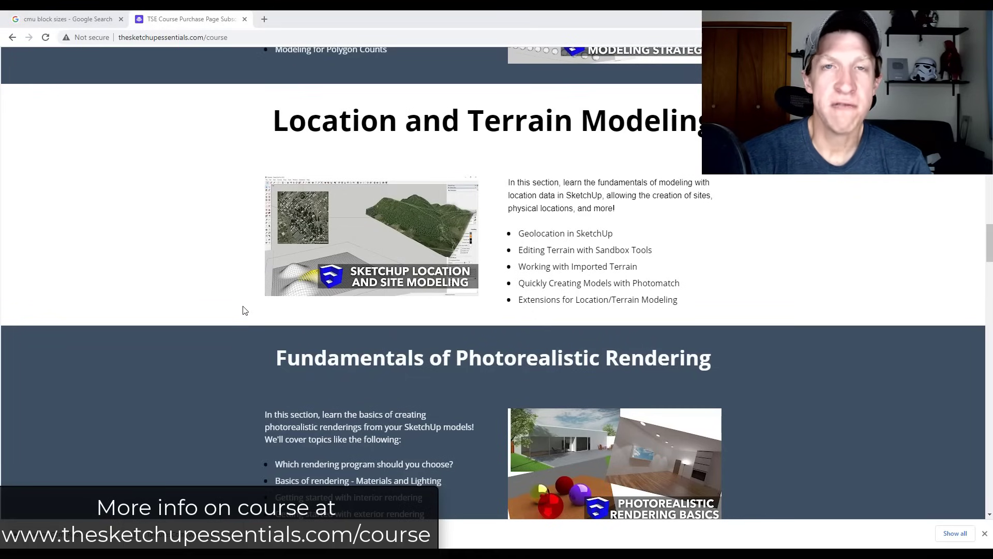
scroll(245, 310, down, 5)
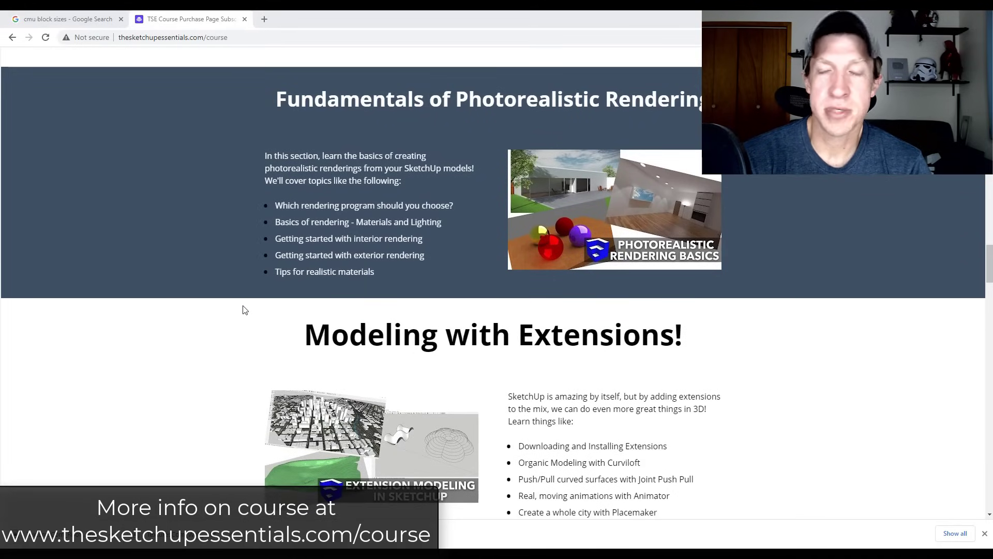
scroll(245, 310, down, 4)
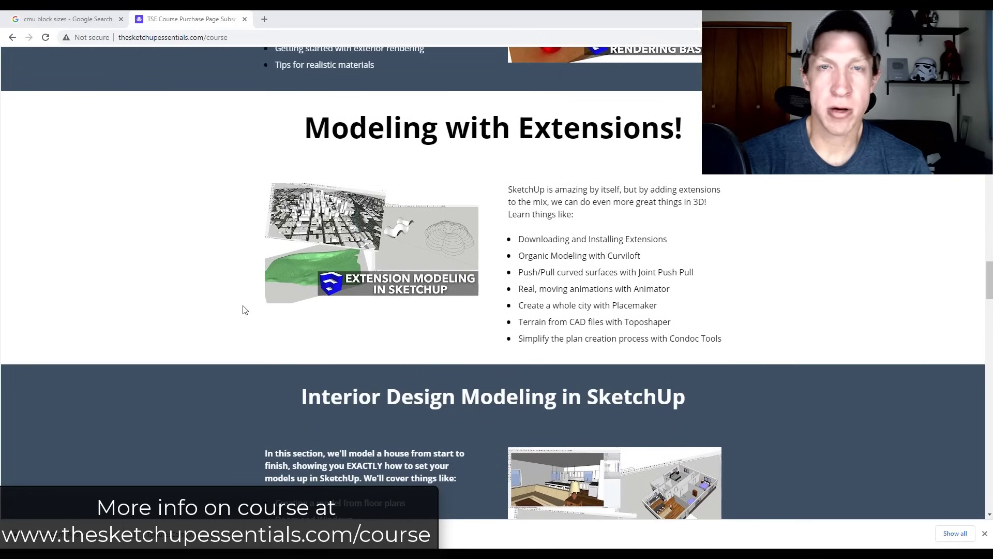
scroll(246, 310, down, 5)
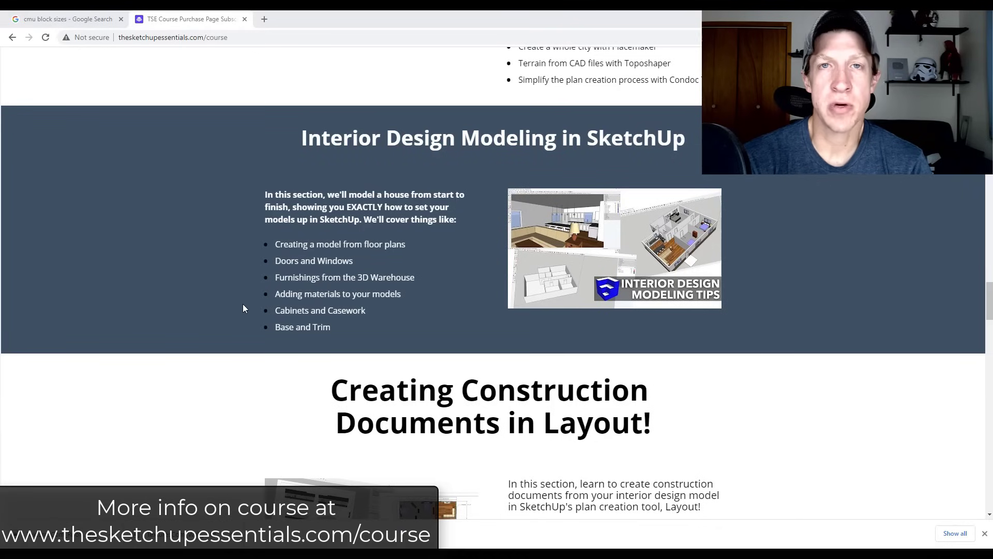
scroll(244, 309, down, 5)
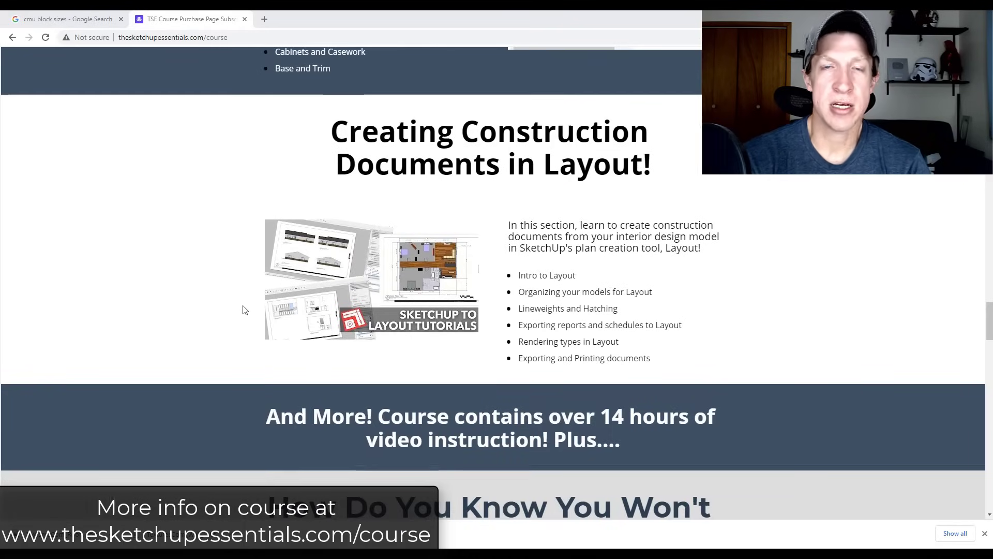
scroll(245, 310, down, 4)
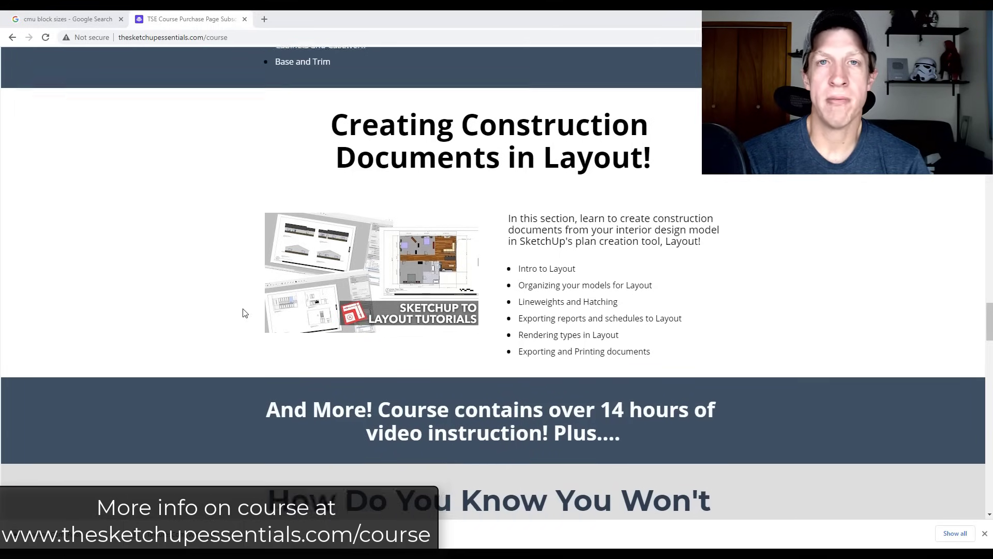
scroll(240, 312, down, 3)
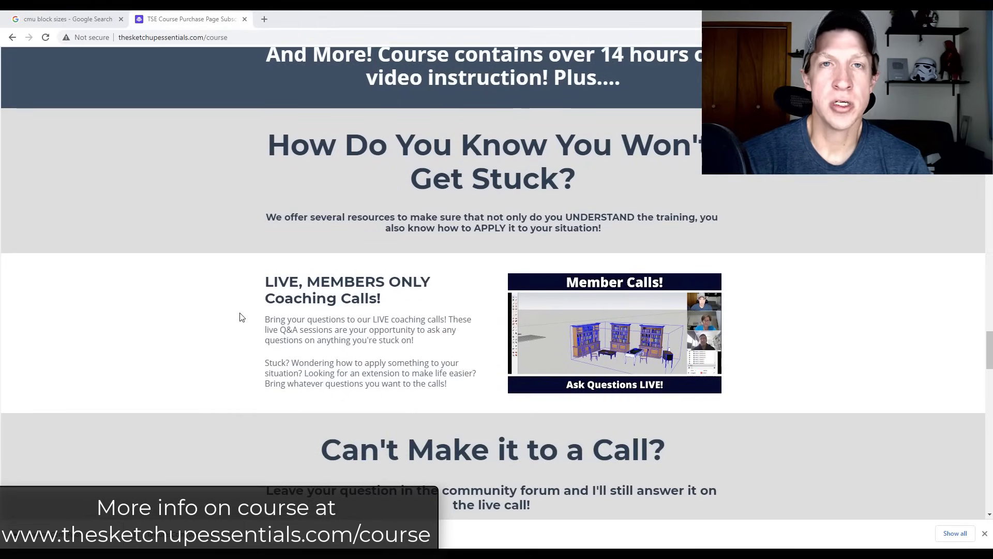
scroll(240, 316, down, 4)
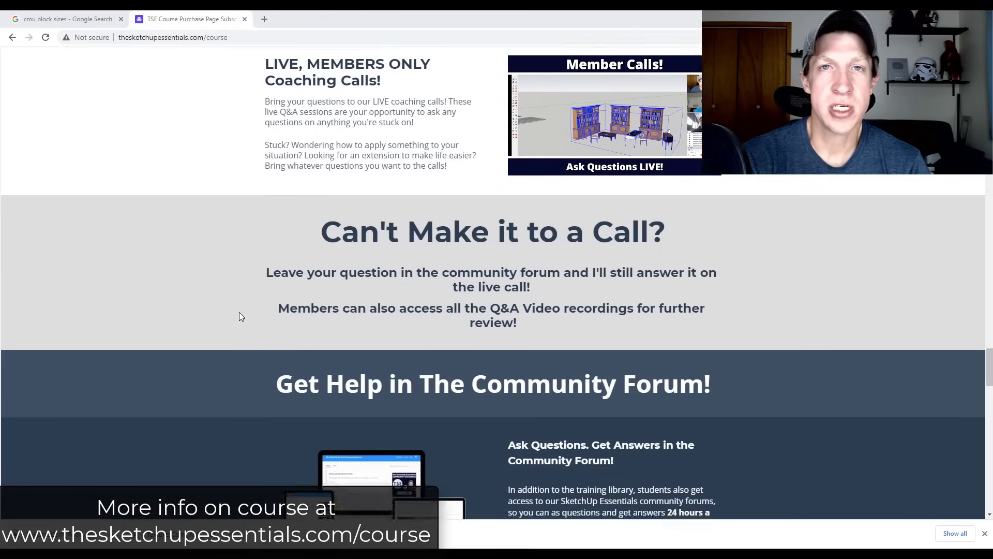
scroll(239, 312, down, 2)
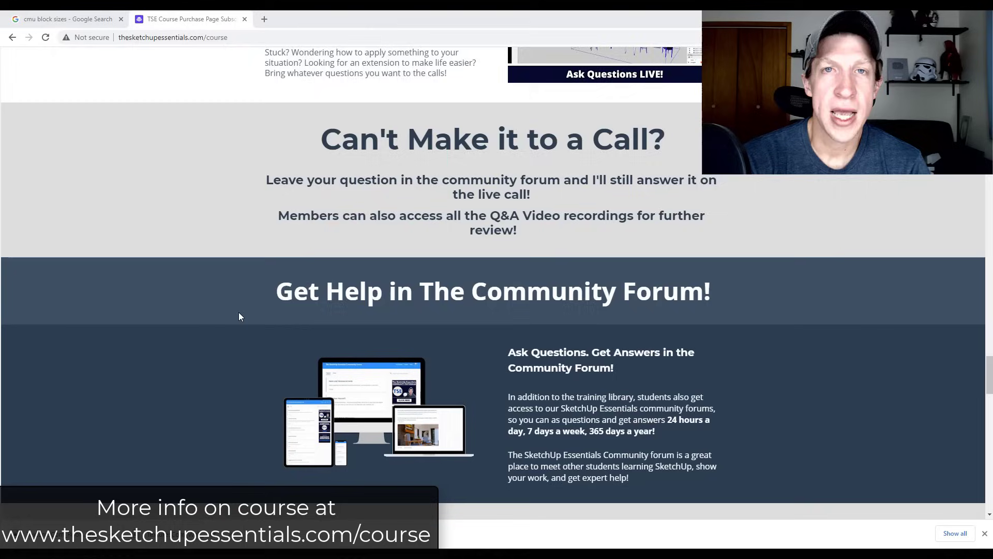
scroll(239, 316, down, 3)
scroll(239, 317, down, 3)
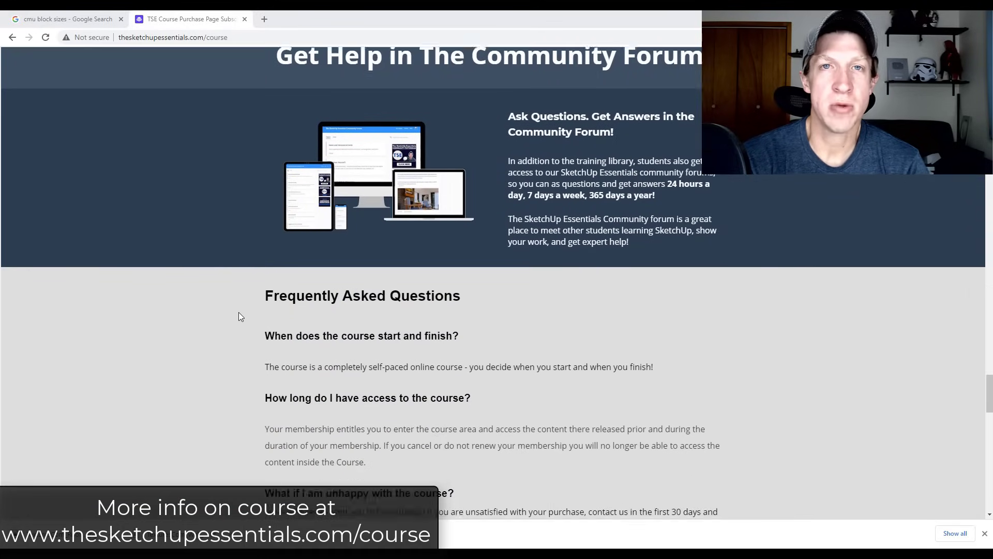